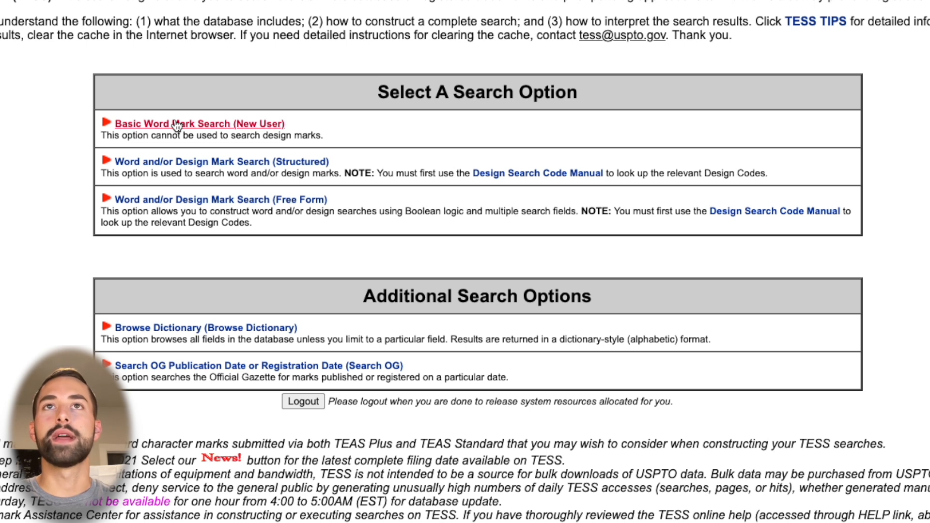
Open the Basic Word Mark Search form for new users from the list of trademark search options
triple_click(424, 101)
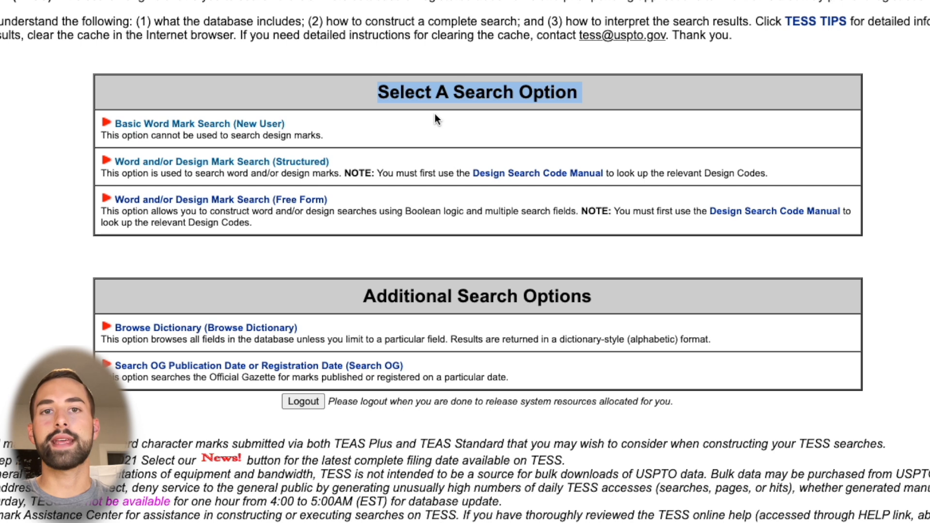
click(274, 104)
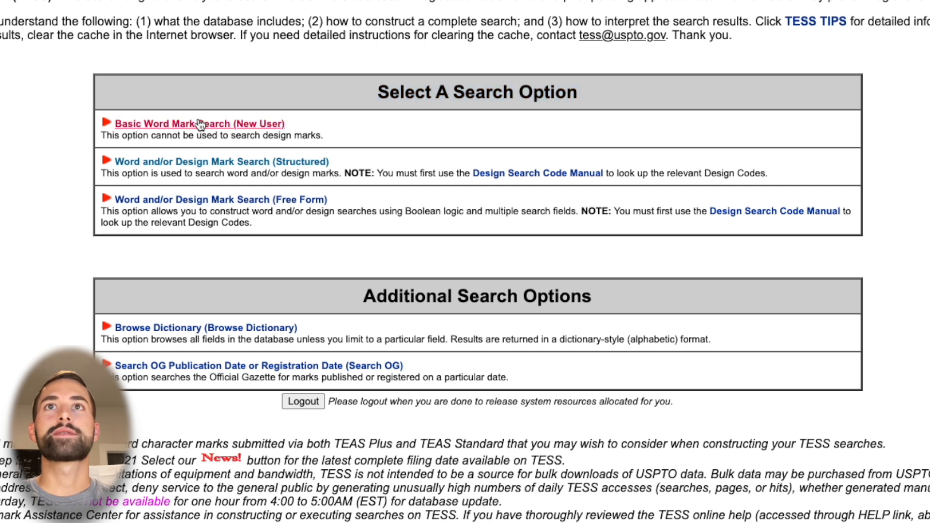
click(264, 125)
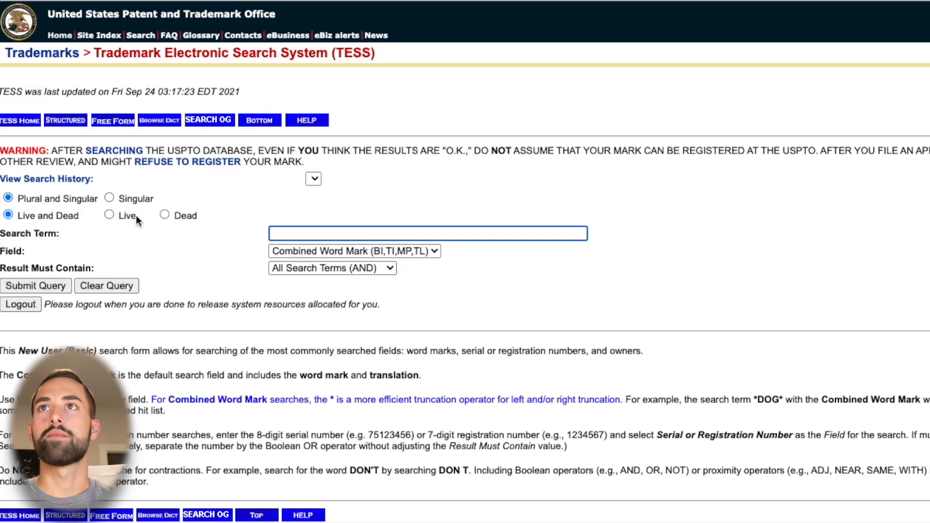
Search only live trademarks for the combined word mark "Vivere Golf"
click(109, 215)
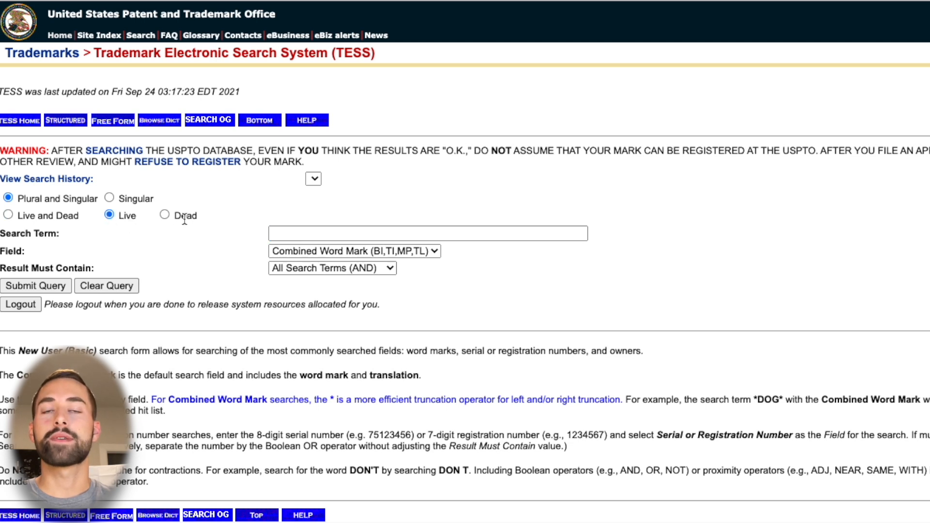
click(324, 234)
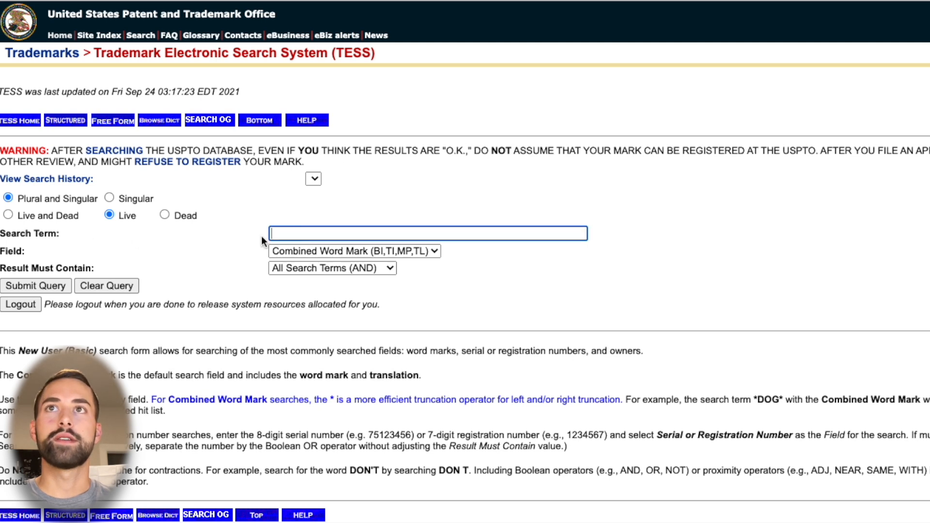
text(Viv)
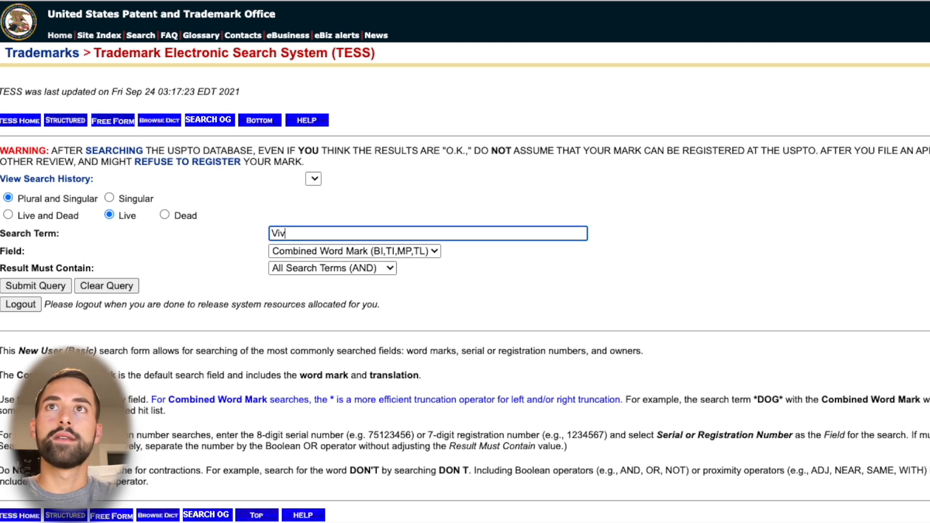
text(ere Golf)
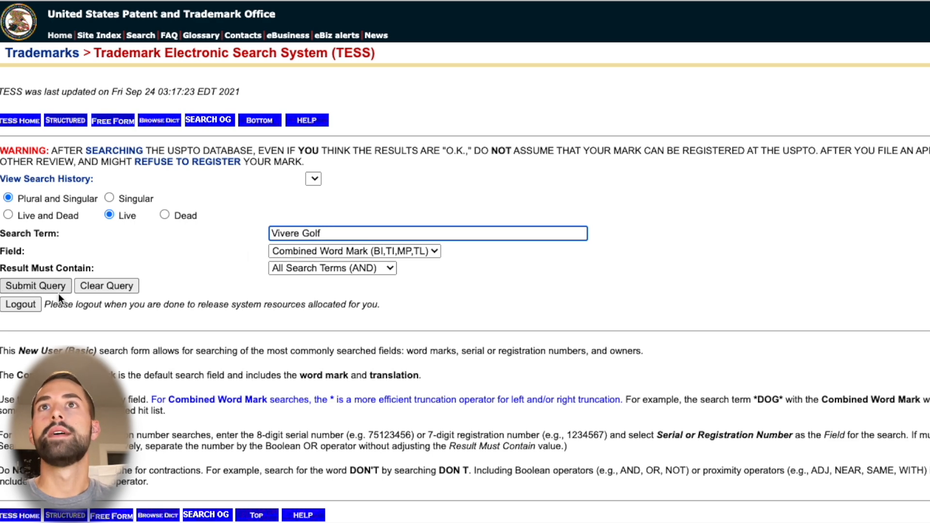
click(42, 285)
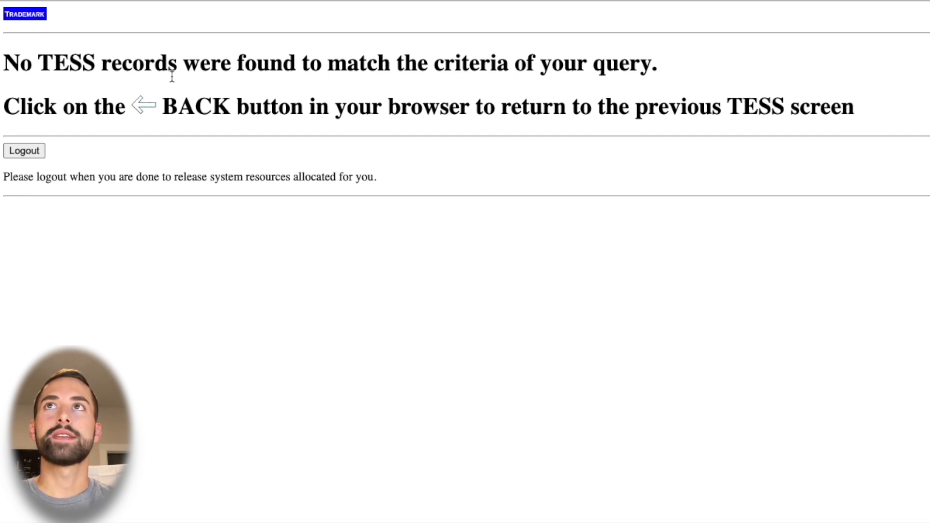
Return to the search form, search only live marks for "Vivere", and inspect the eighth listed record, VIVERE
click(30, 15)
click(489, 226)
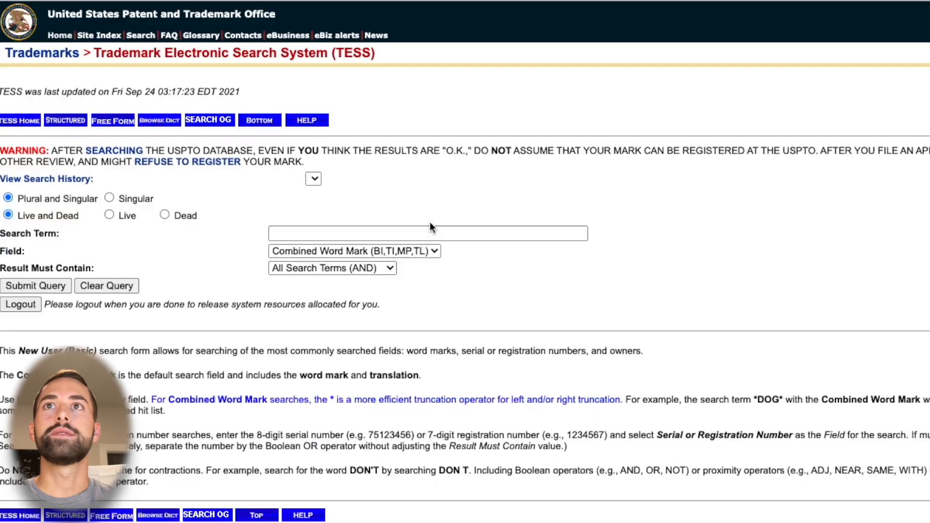
text(Vivere)
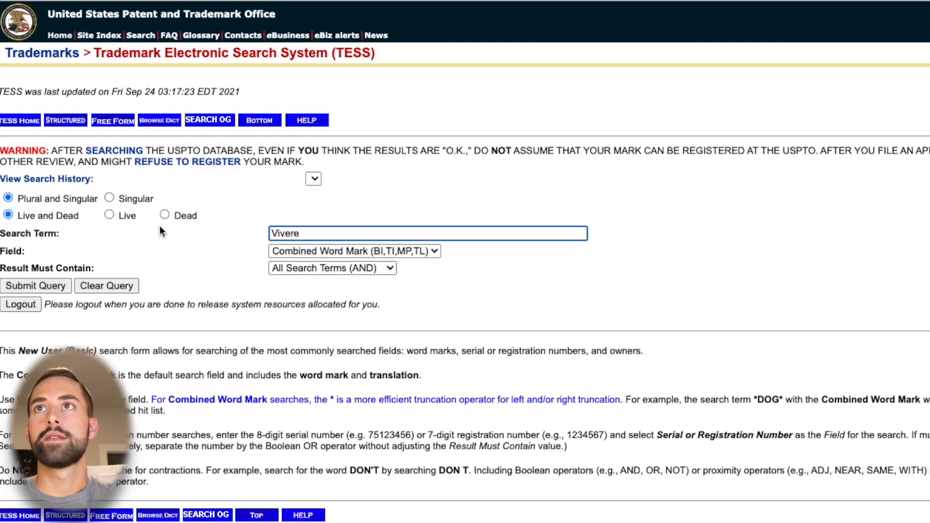
click(109, 215)
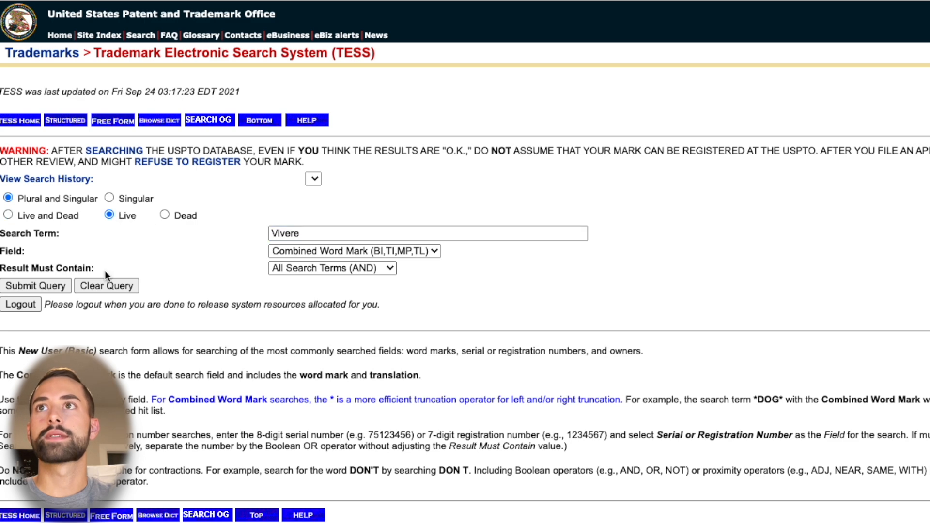
click(29, 286)
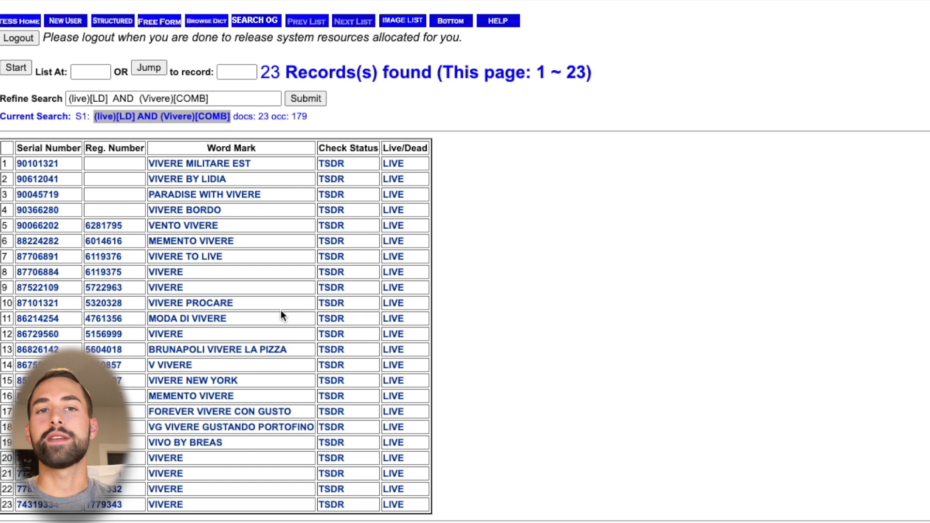
click(172, 275)
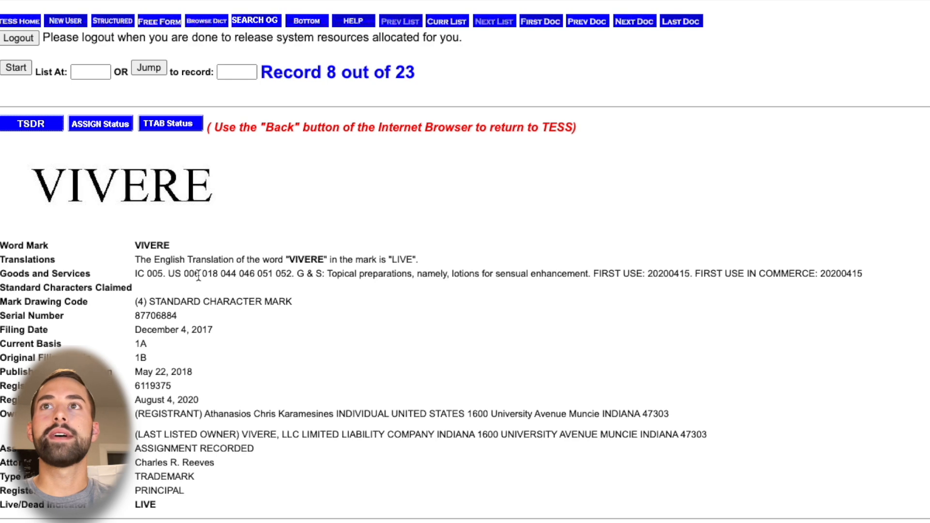
key(alt+Left)
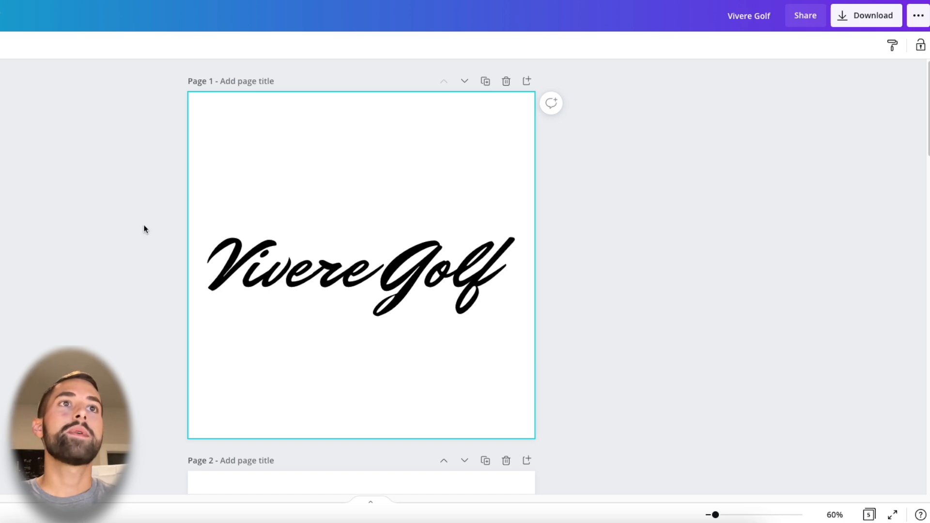
click(344, 266)
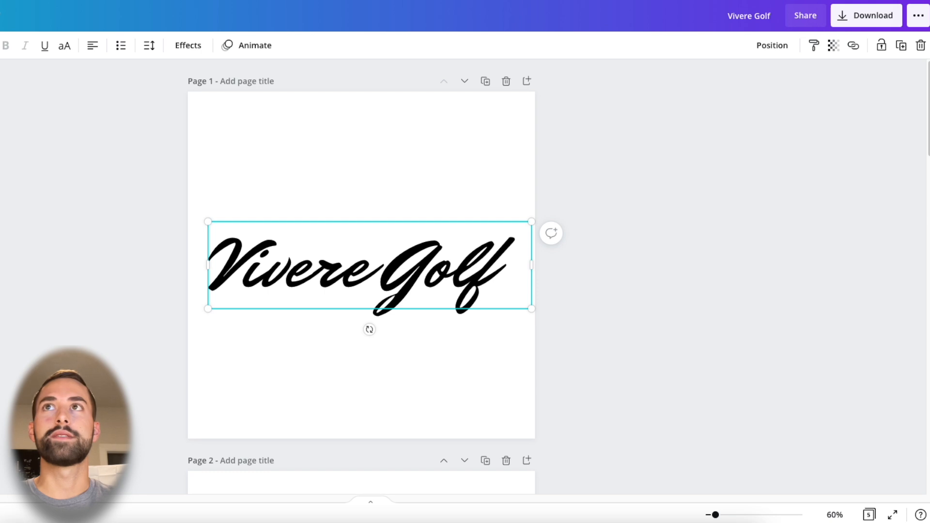
click(303, 163)
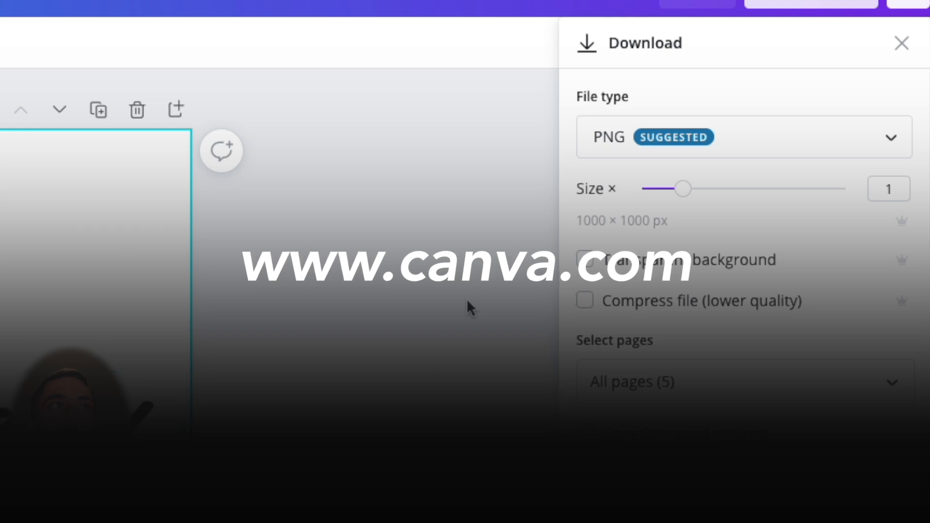
Set the logo's download file type to JPG and its size multiplier to 0.5, giving 500 × 500 px
click(669, 135)
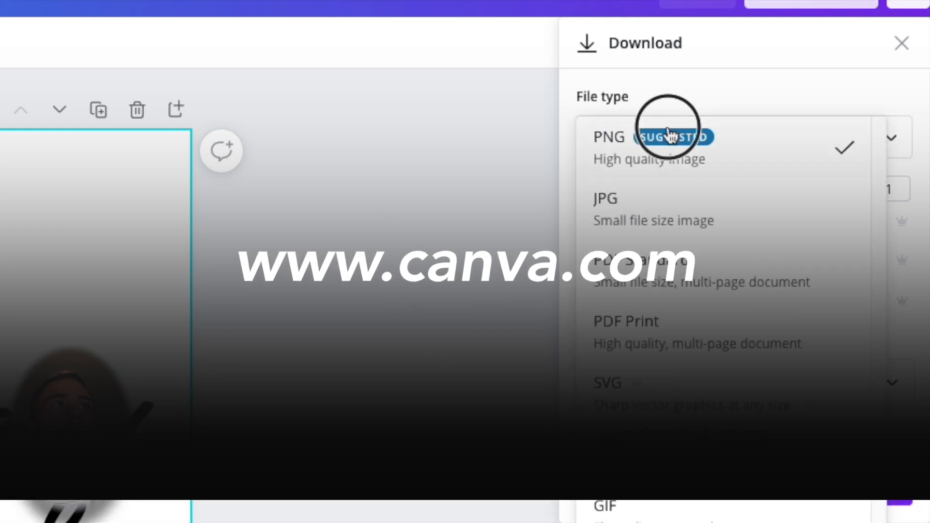
click(649, 209)
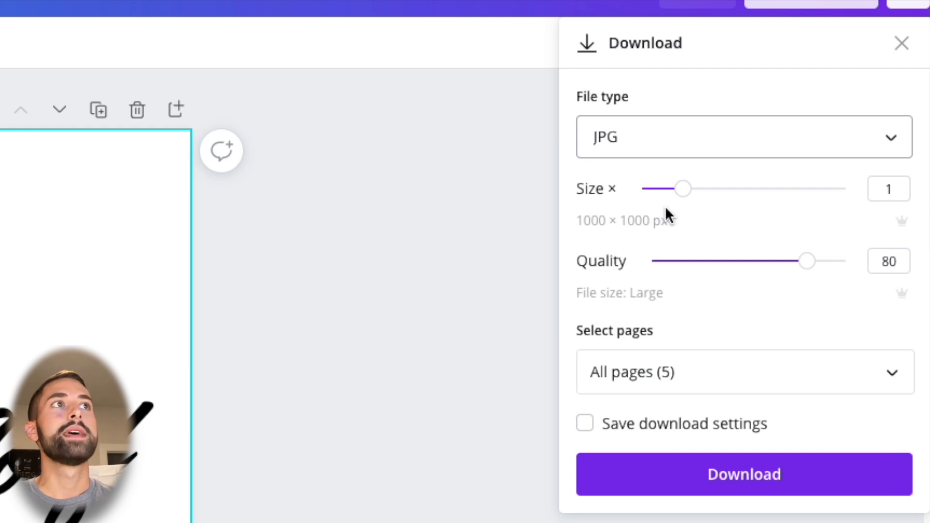
click(629, 221)
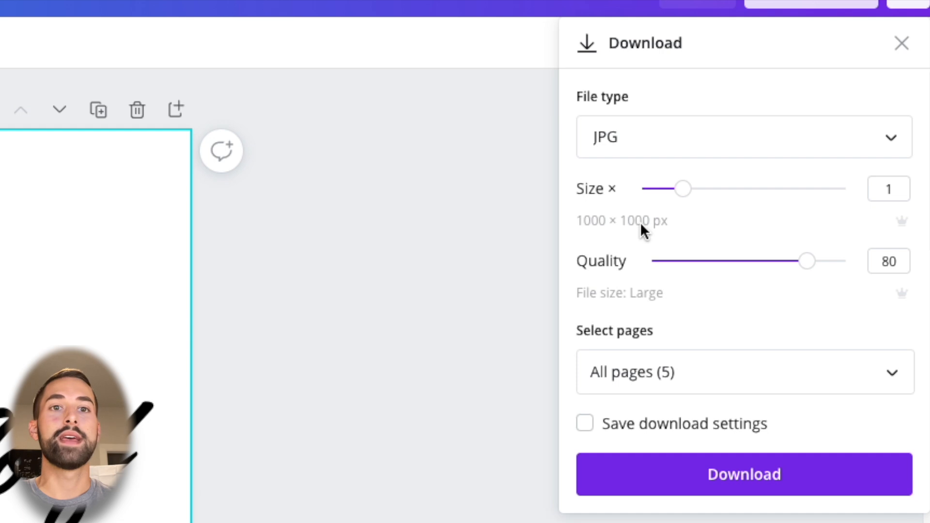
drag(681, 190, 657, 199)
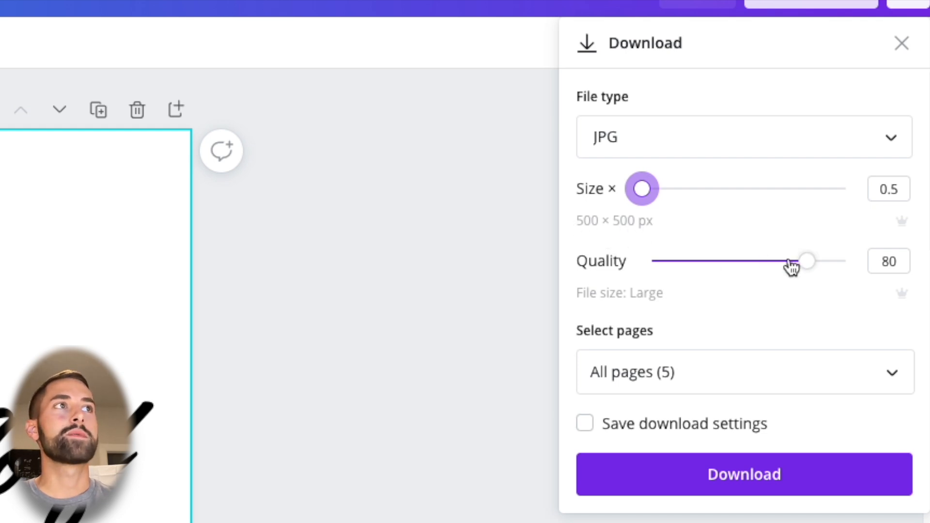
Download only page 1 of the logo design at quality 100 and dismiss the closing dialog
drag(818, 268, 925, 268)
click(700, 373)
click(685, 436)
click(675, 494)
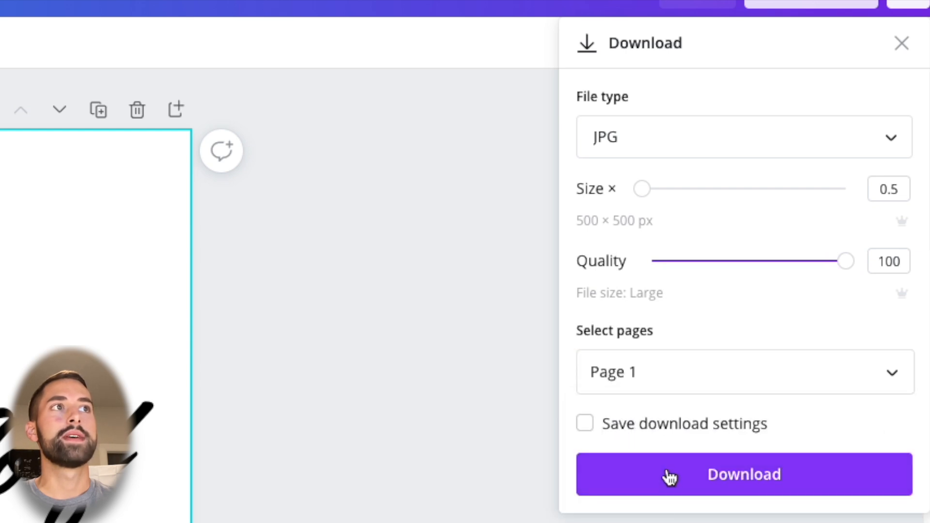
click(668, 474)
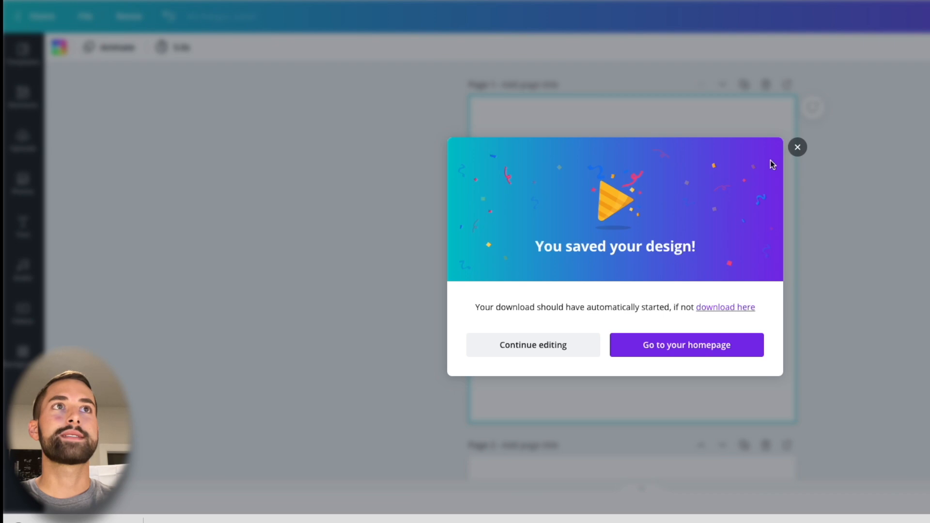
click(797, 148)
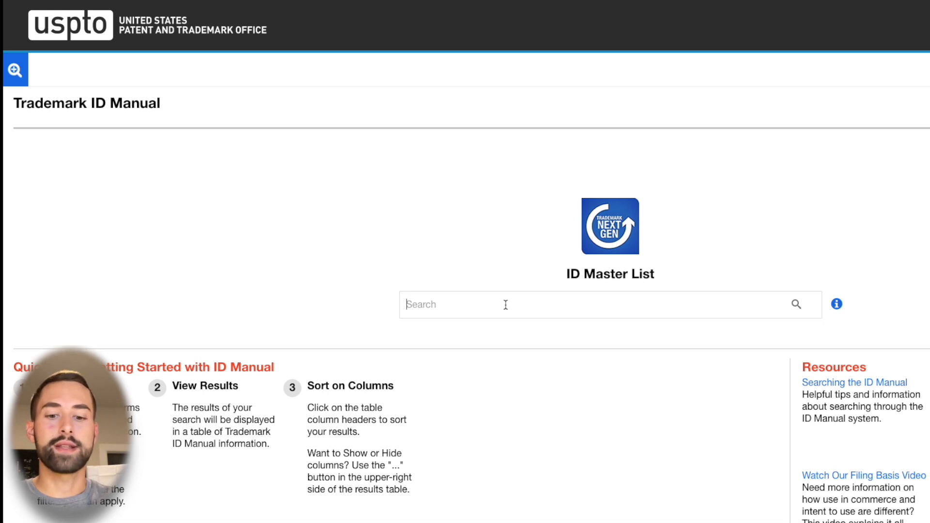
Search the Trademark ID Manual for "golf training"
text(golf taining)
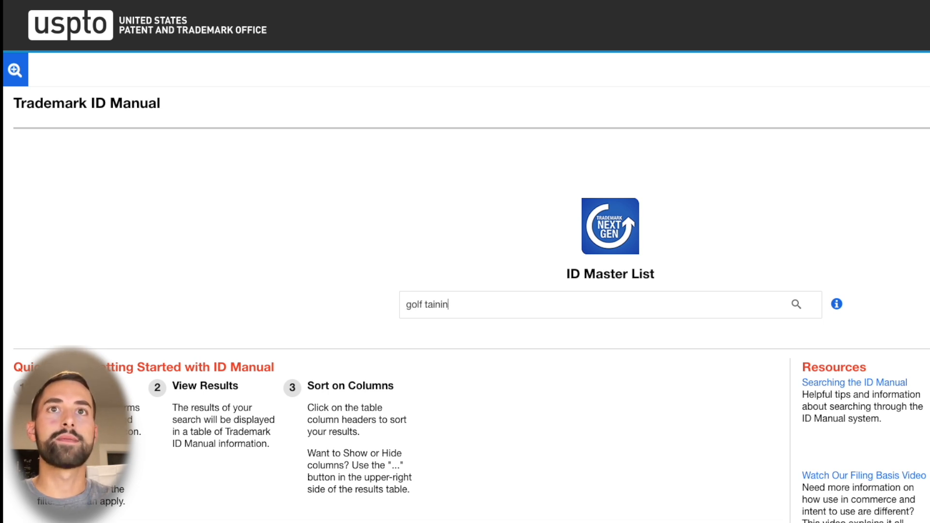
key(BackSpace)
key(BackSpace)
key(BackSpace)
key(BackSpace)
key(BackSpace)
key(BackSpace)
text(raining)
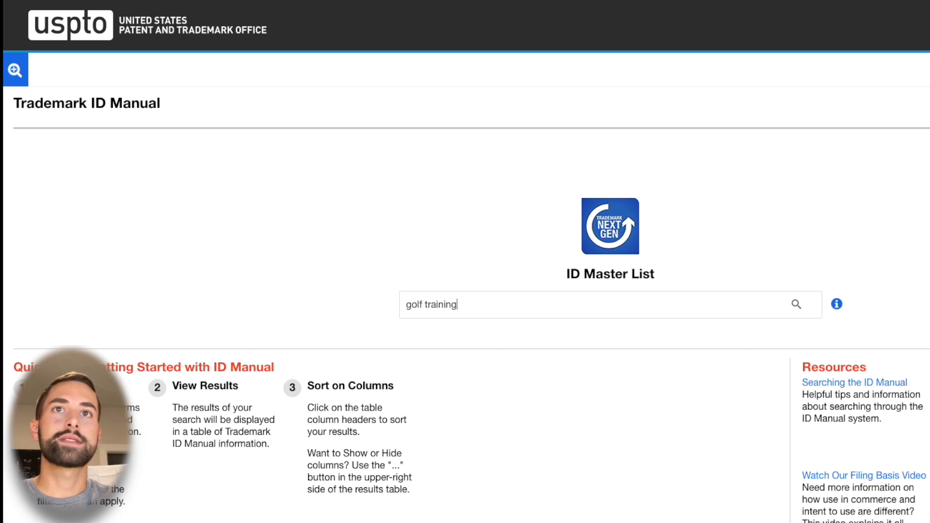
key(Return)
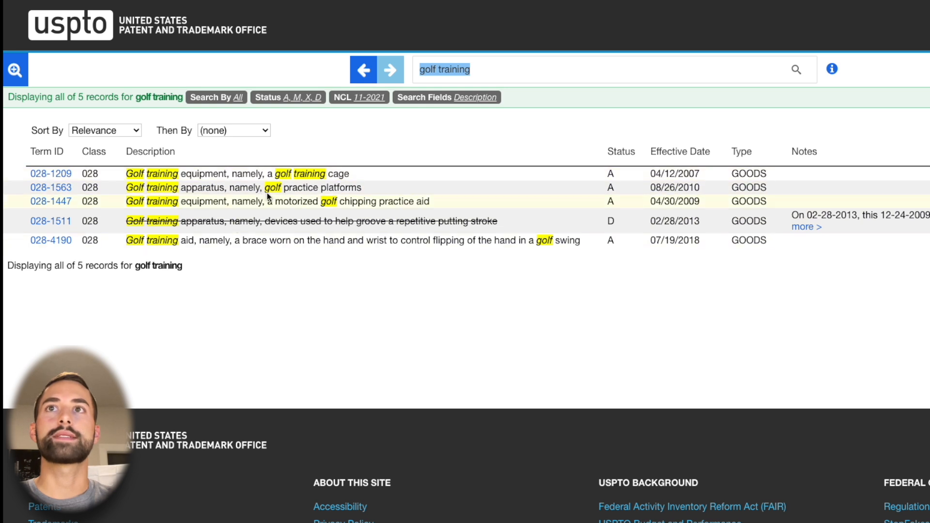
Examine the descriptions of the golf training entries to judge which goods identification suits the product
triple_click(196, 222)
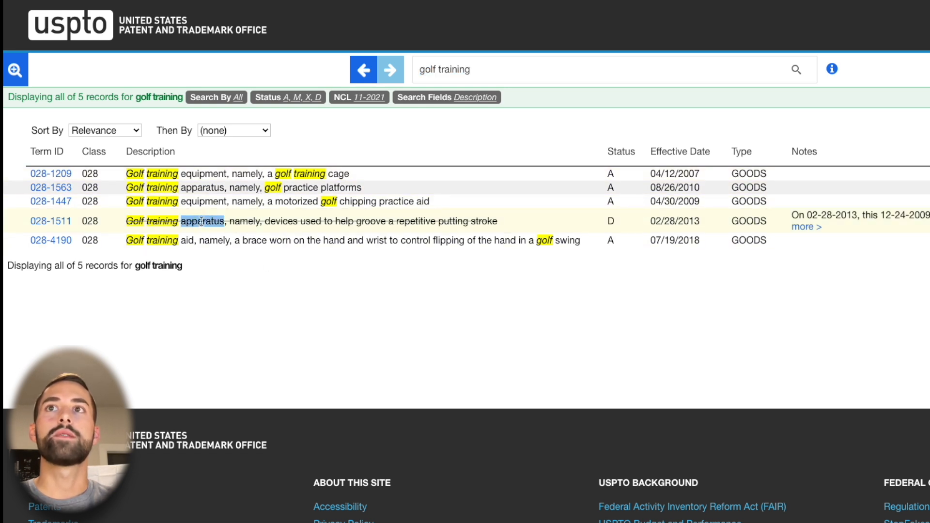
click(195, 221)
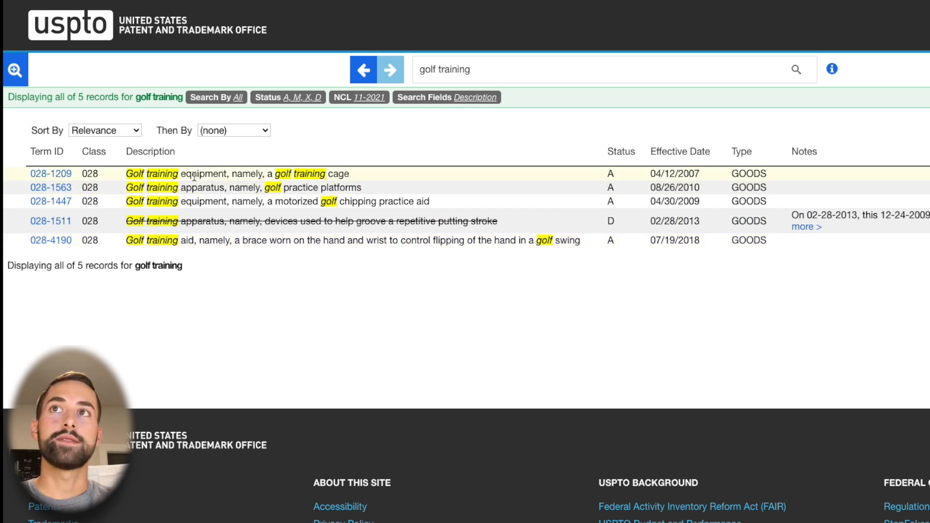
triple_click(214, 174)
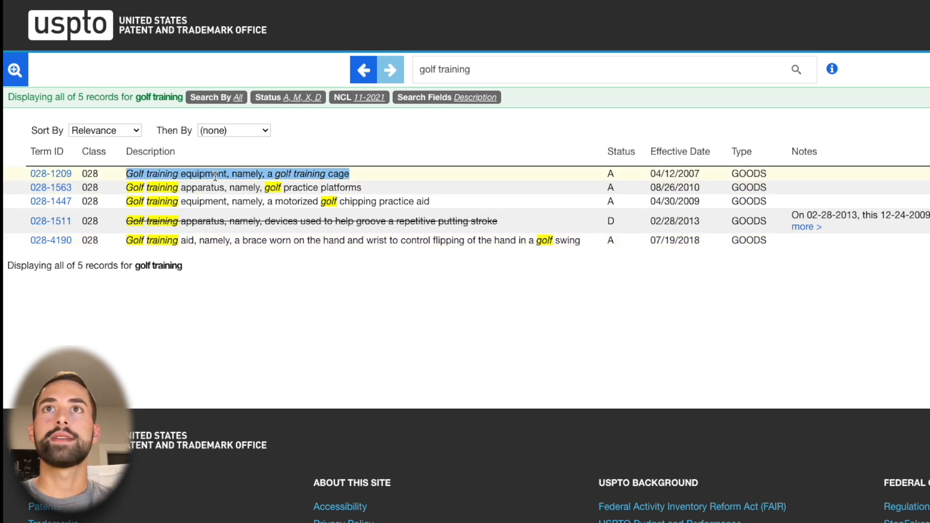
click(287, 173)
drag(348, 174, 267, 173)
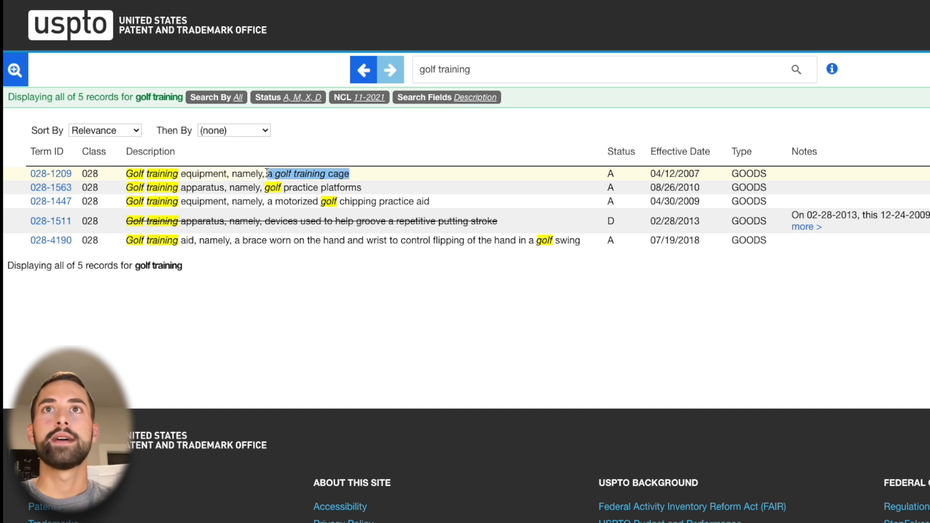
click(300, 186)
drag(362, 188, 128, 190)
click(255, 190)
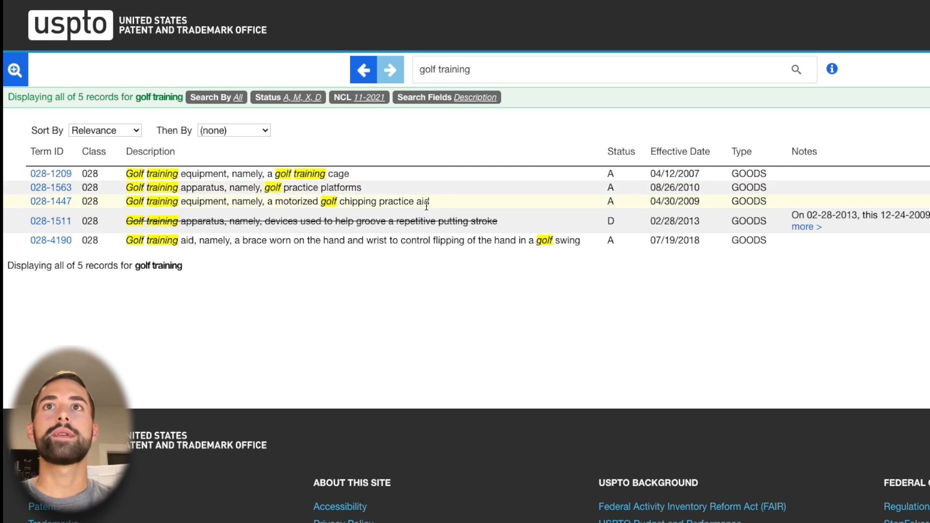
drag(431, 206, 272, 204)
click(342, 262)
drag(239, 242, 345, 245)
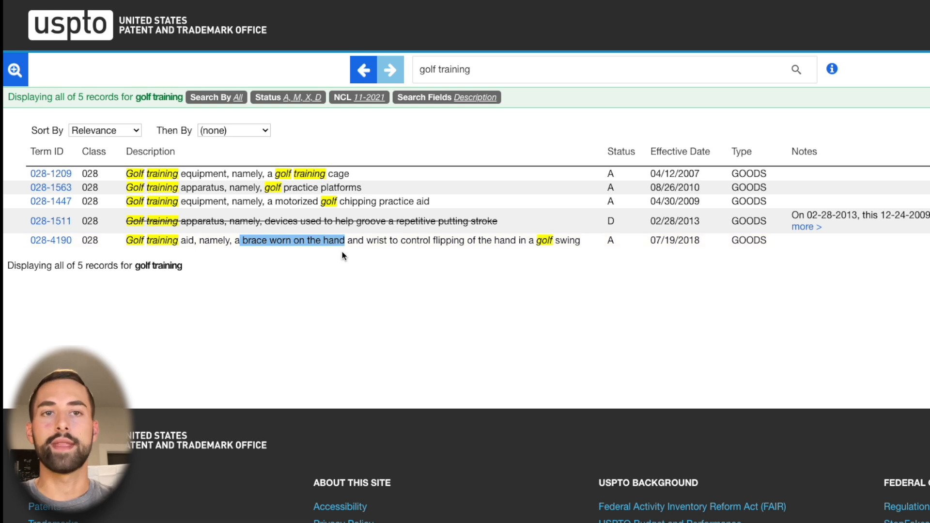
click(342, 264)
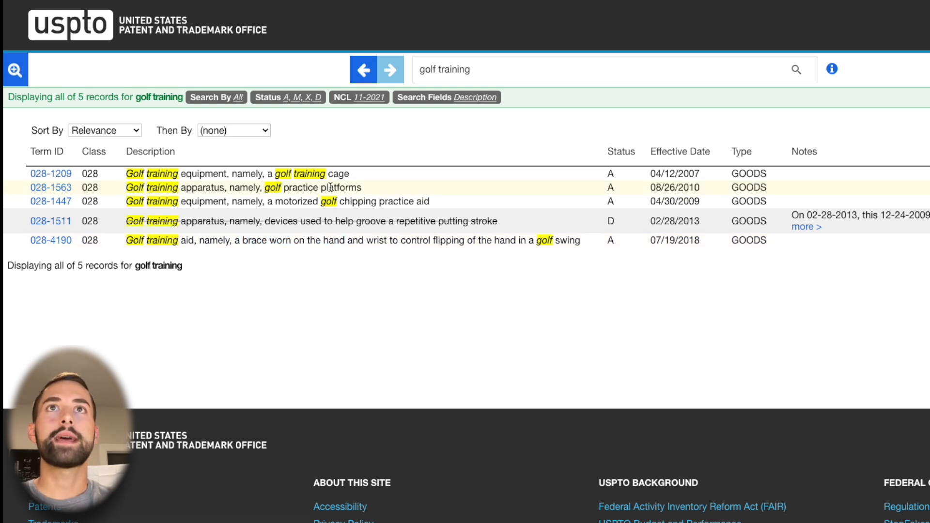
double_click(454, 69)
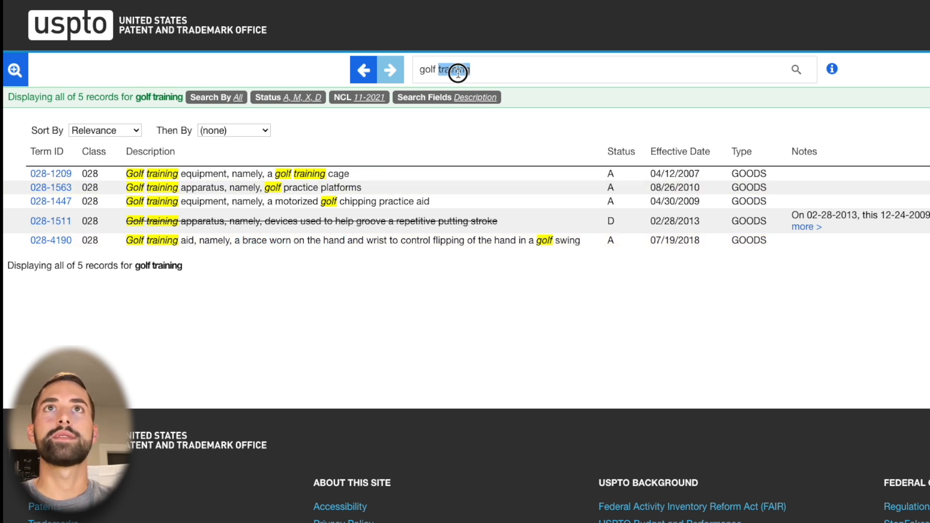
click(409, 128)
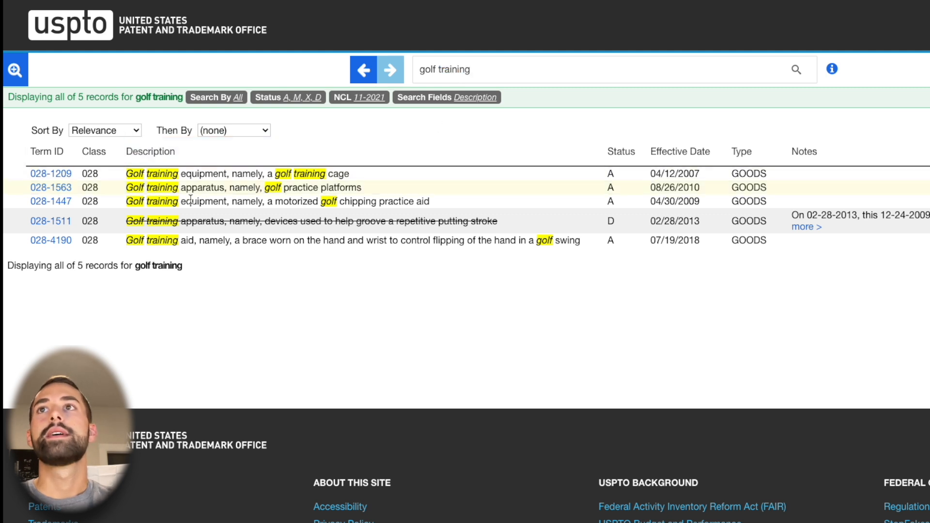
Review the golf practice platforms entry, the trademark search records and the Vivere Golf logo design gathered for the application
triple_click(141, 187)
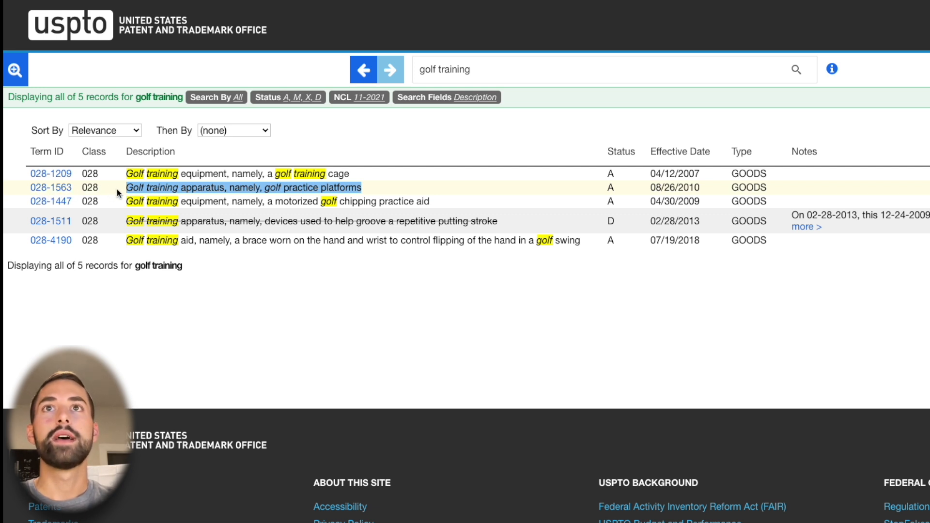
click(496, 70)
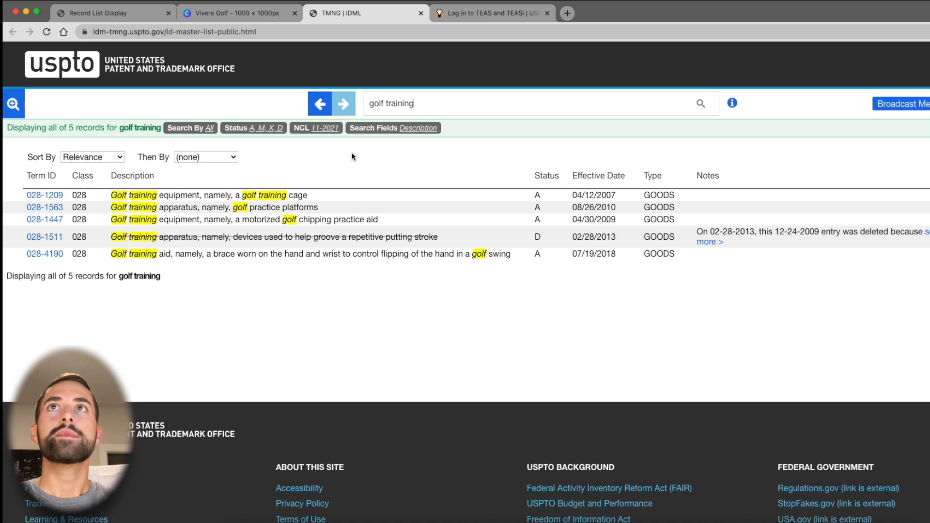
click(108, 14)
click(236, 15)
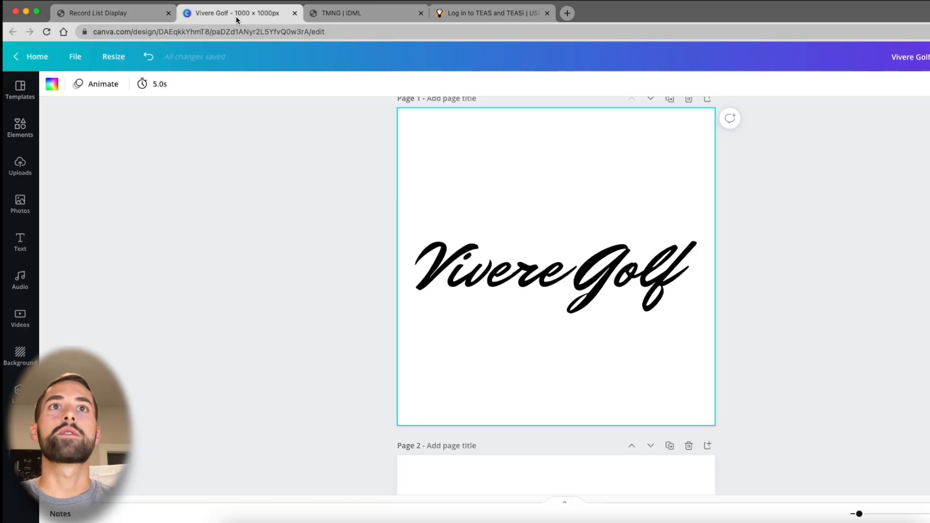
click(353, 12)
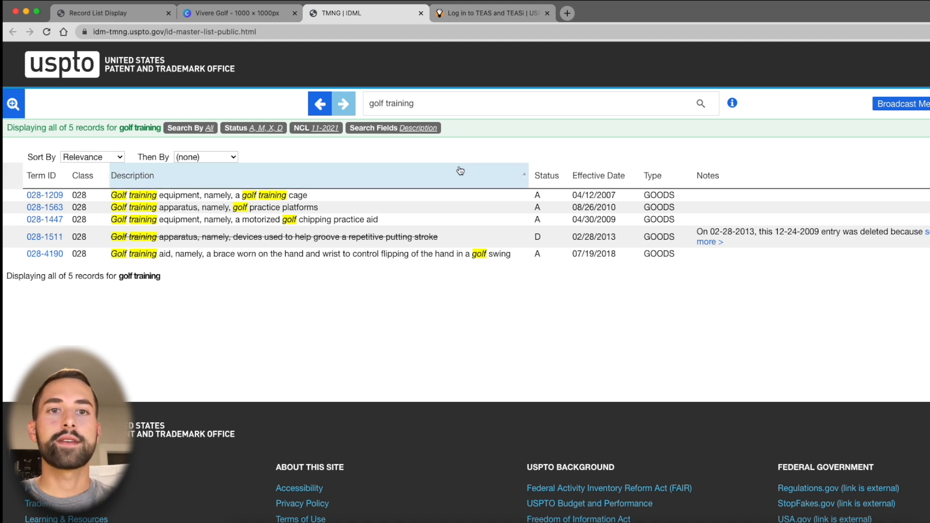
Go to the TEAS login page and open the form to file a new TEAS application from the USPTO account
click(490, 17)
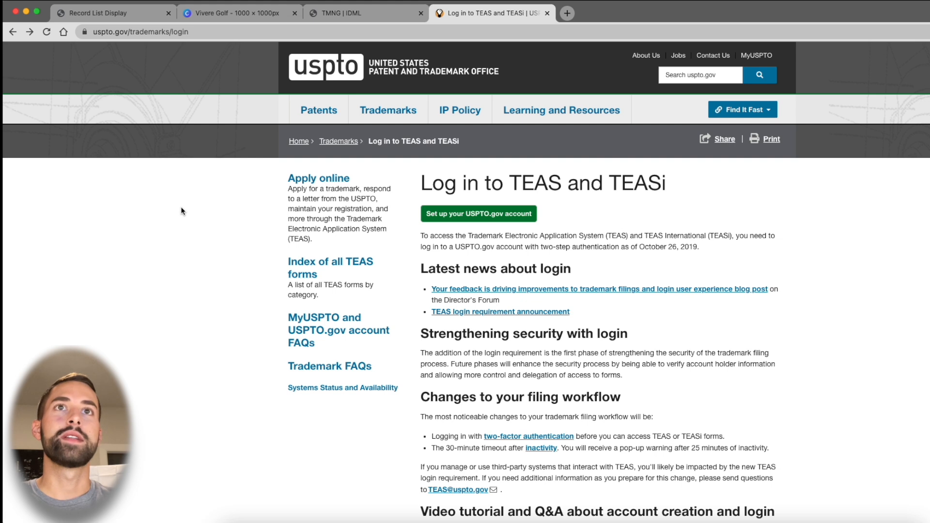
click(494, 221)
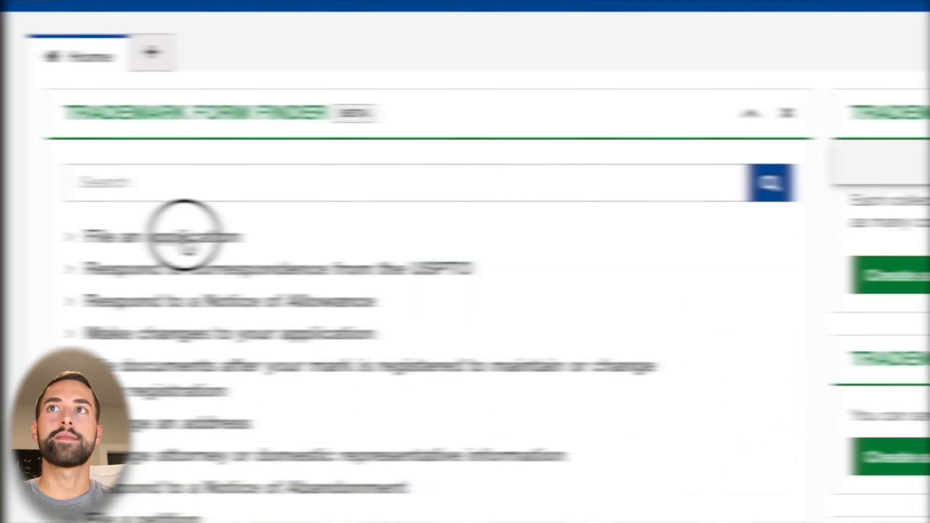
click(85, 209)
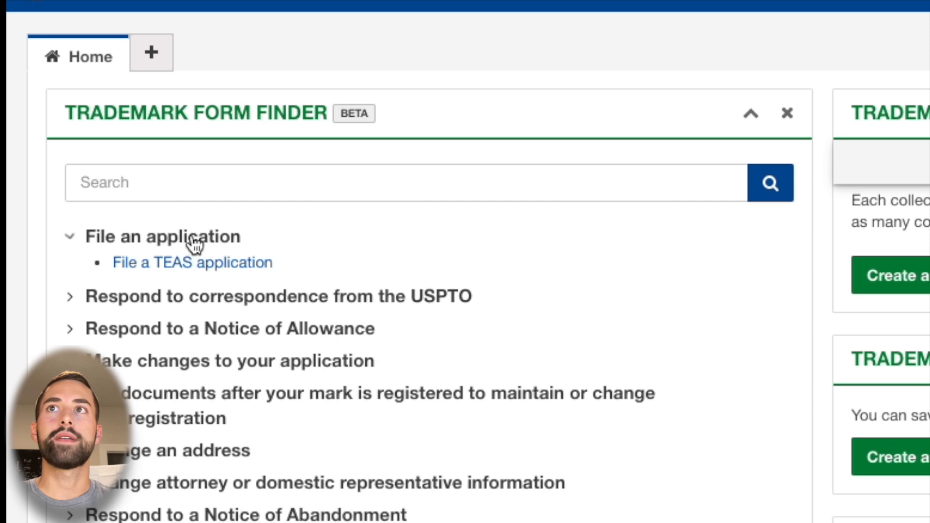
click(170, 269)
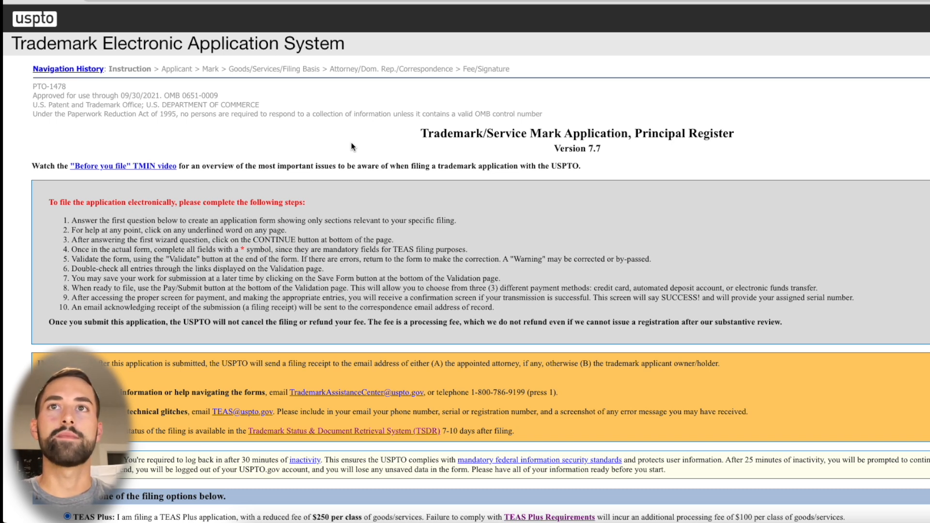
Review the TEAS Plus filing option and indicate that no attorney is filing this application
scroll(307, 172, down, 3)
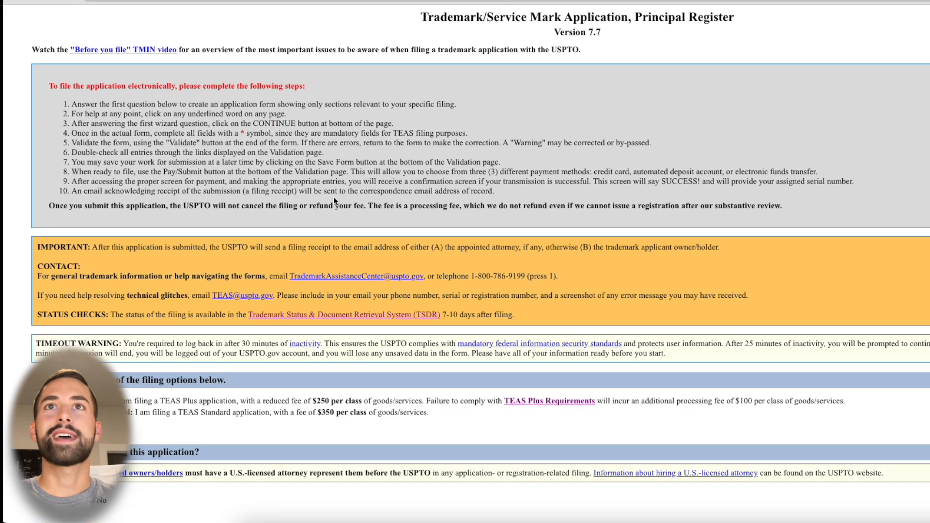
scroll(333, 196, down, 4)
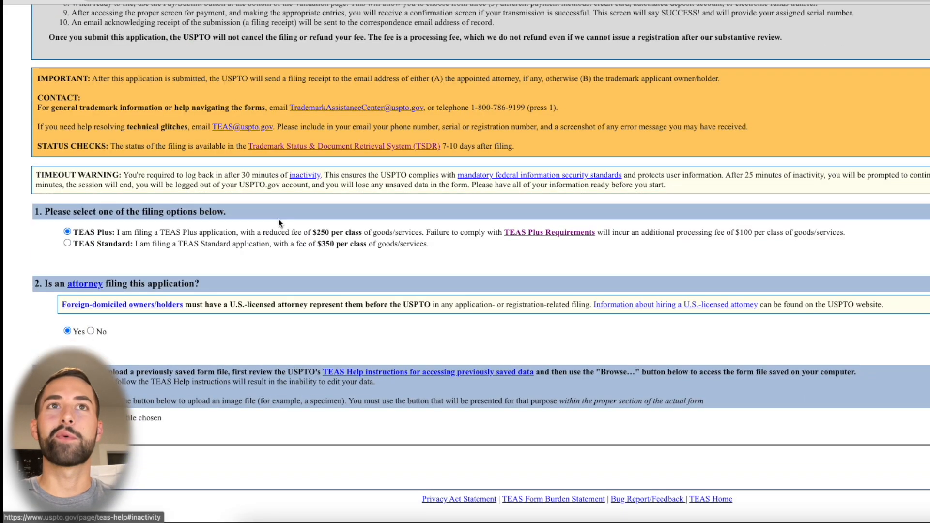
triple_click(59, 211)
click(59, 211)
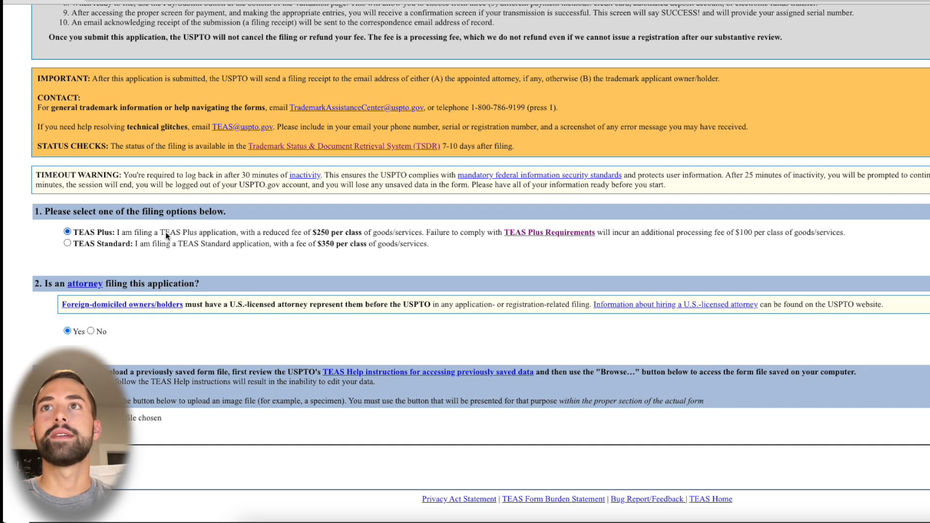
triple_click(130, 234)
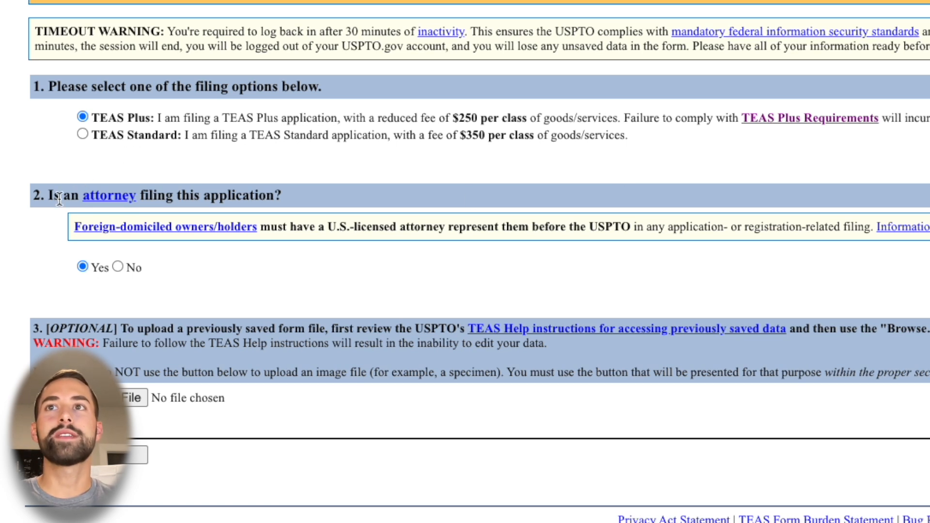
click(118, 267)
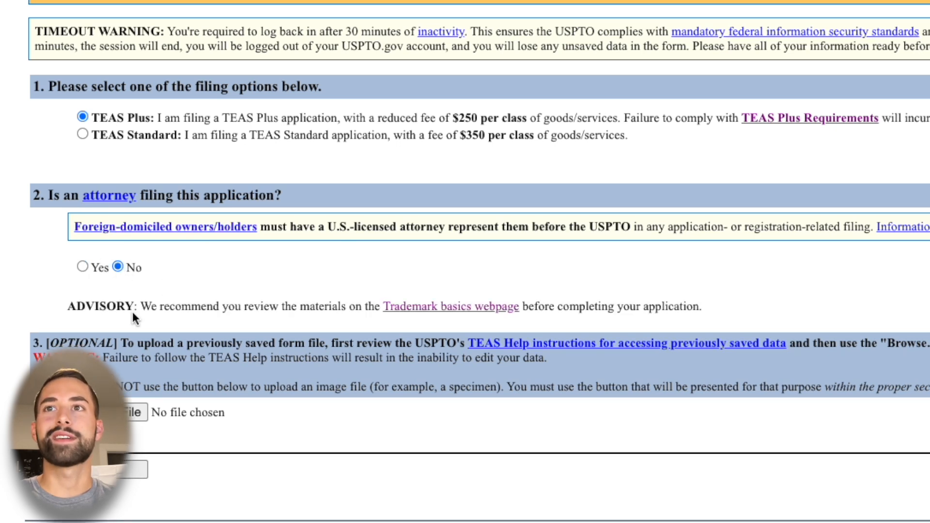
triple_click(170, 306)
click(179, 309)
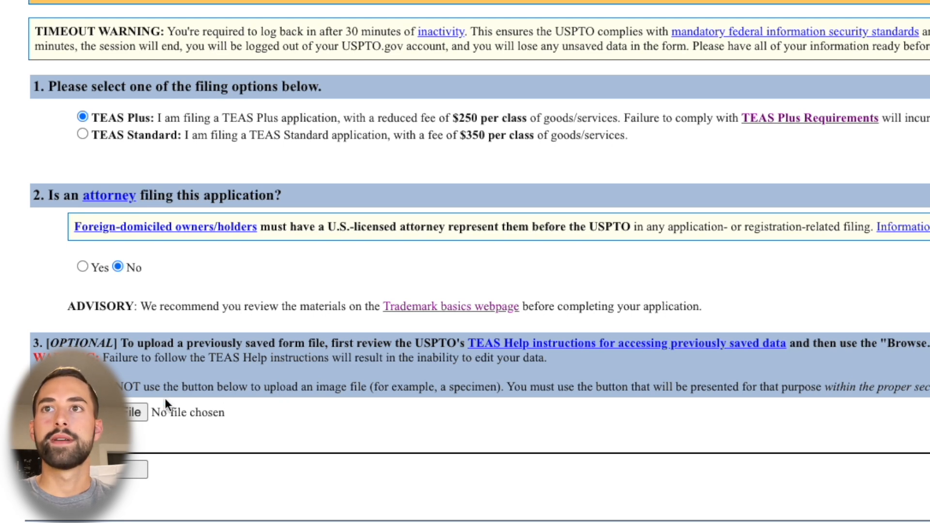
click(96, 340)
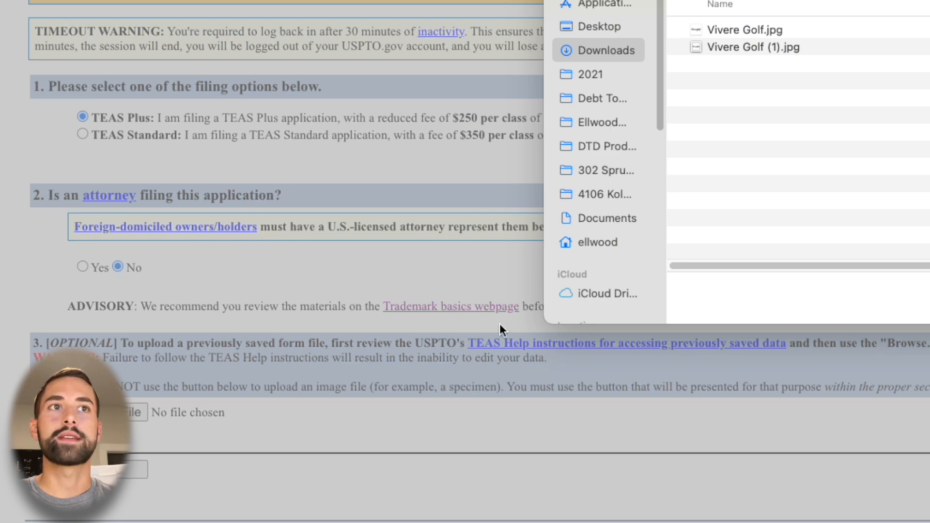
key(Escape)
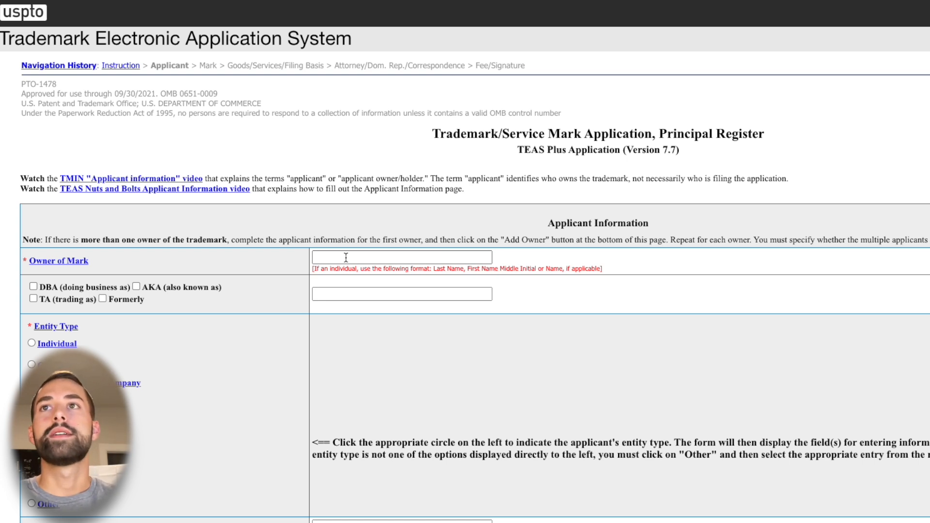
Enter the owner of the mark in the applicant information and choose the owner's entity type
scroll(346, 257, down, 2)
scroll(345, 258, up, 1)
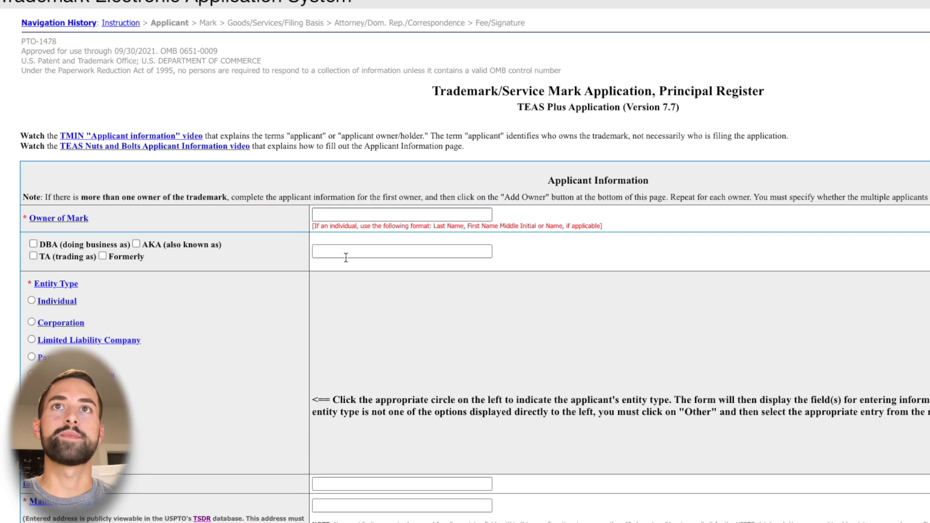
click(345, 217)
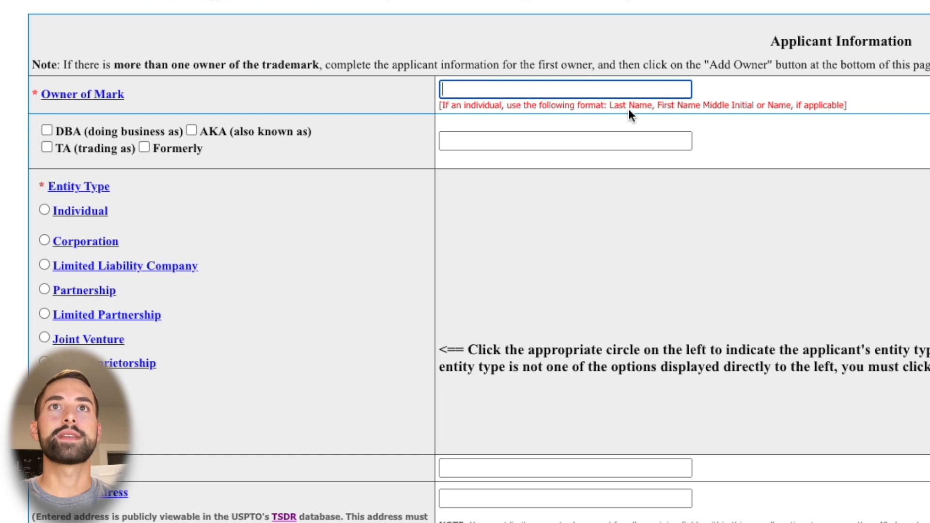
drag(613, 110, 758, 106)
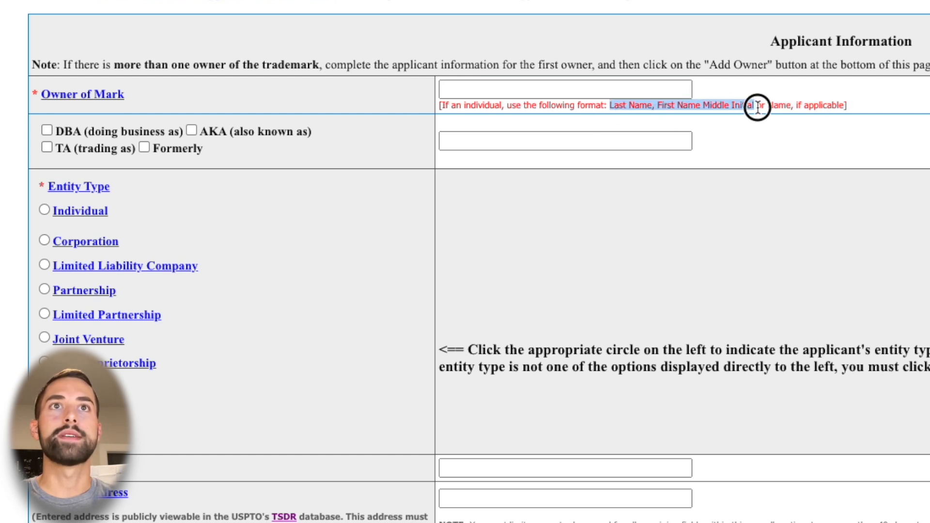
click(586, 93)
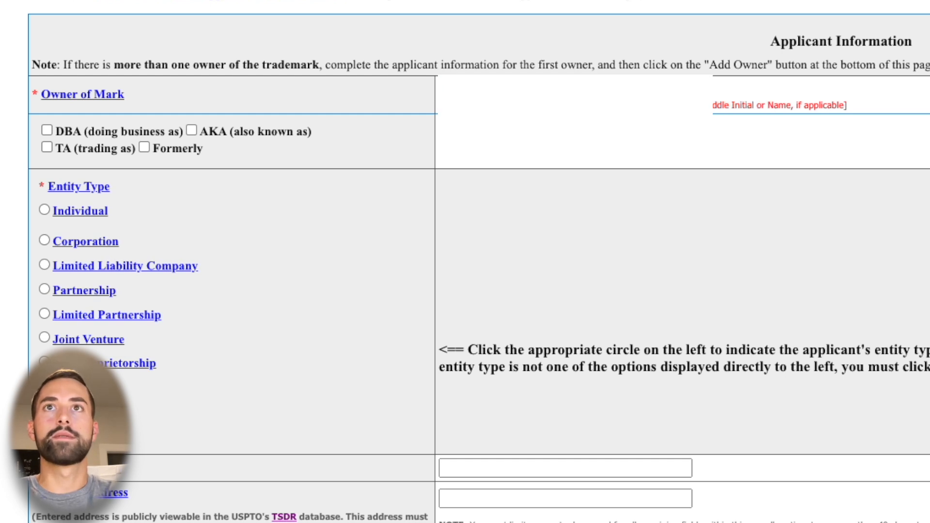
click(117, 131)
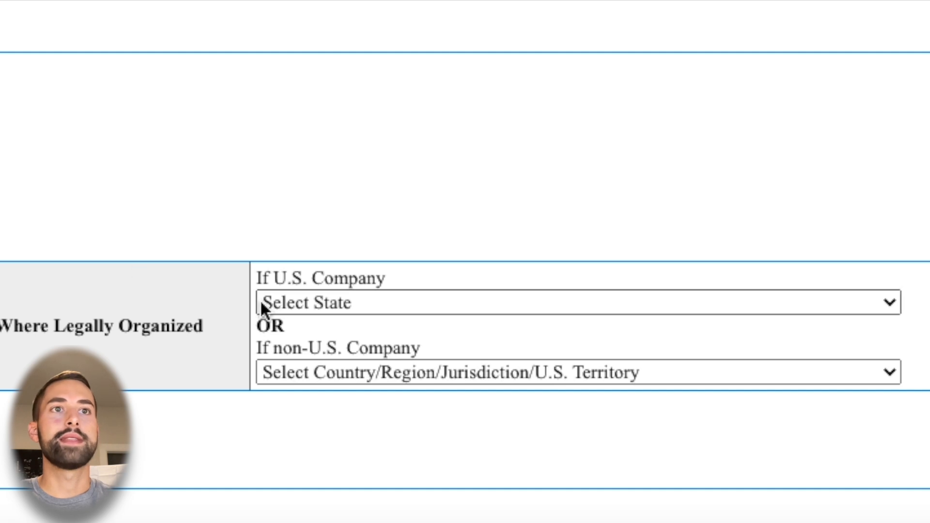
click(316, 302)
scroll(391, 383, down, 5)
scroll(388, 368, down, 10)
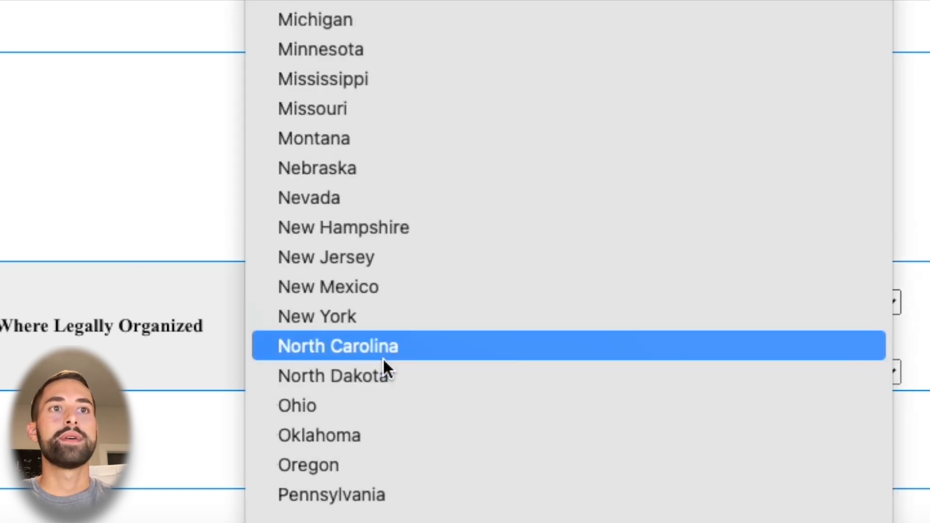
click(27, 276)
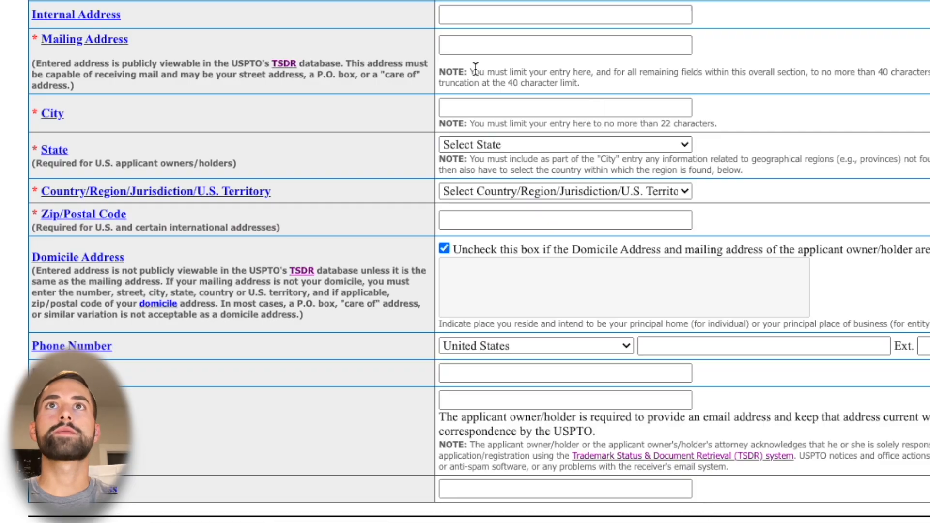
Fill in the applicant's mailing address with United States as the country, and enter the applicant's email address
click(500, 47)
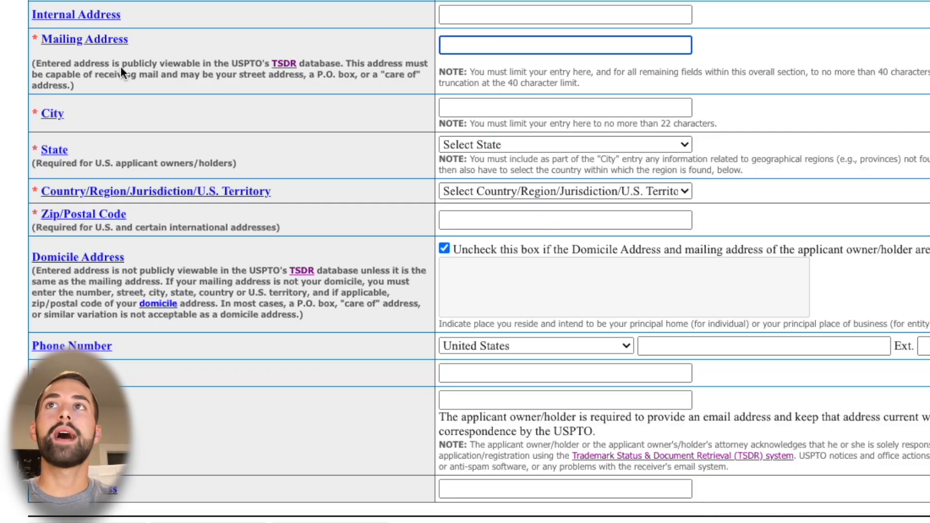
drag(122, 66, 339, 67)
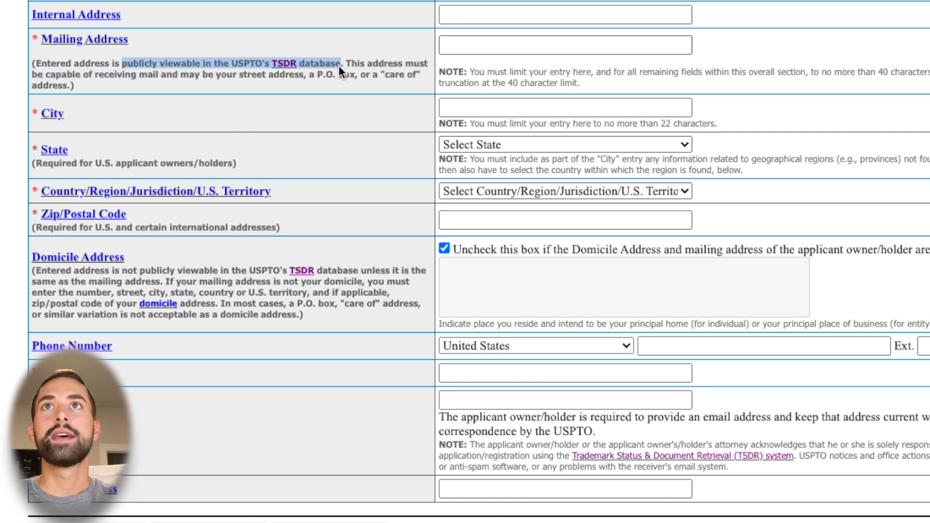
key(Tab)
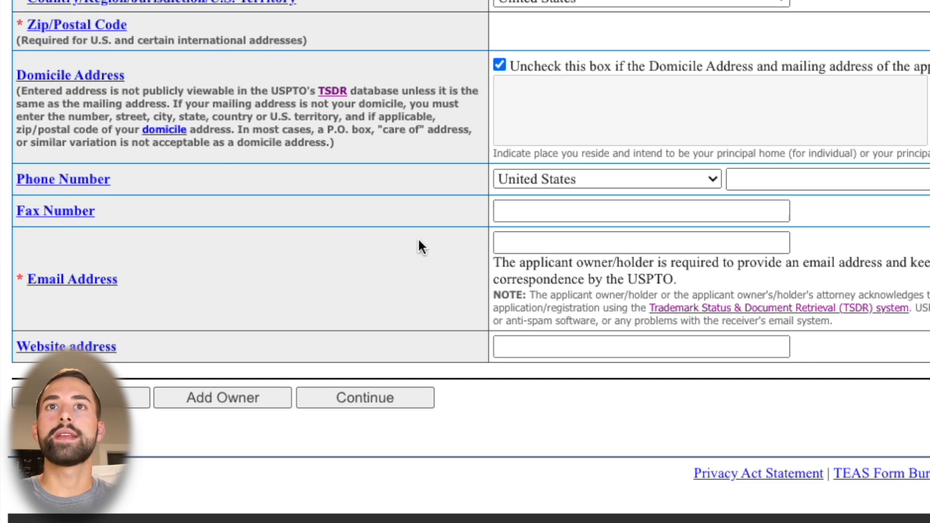
click(596, 248)
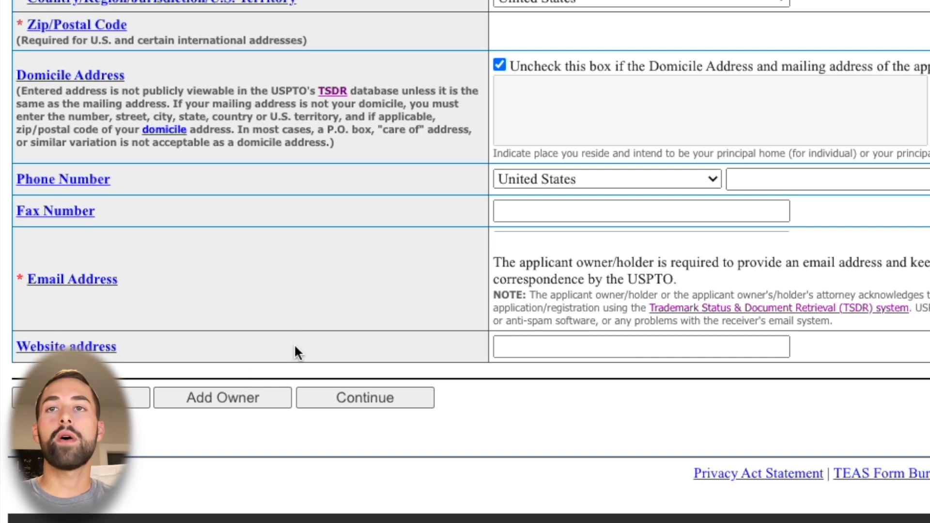
Submit the applicant information and continue past the telephone number warning to the mark information
click(361, 401)
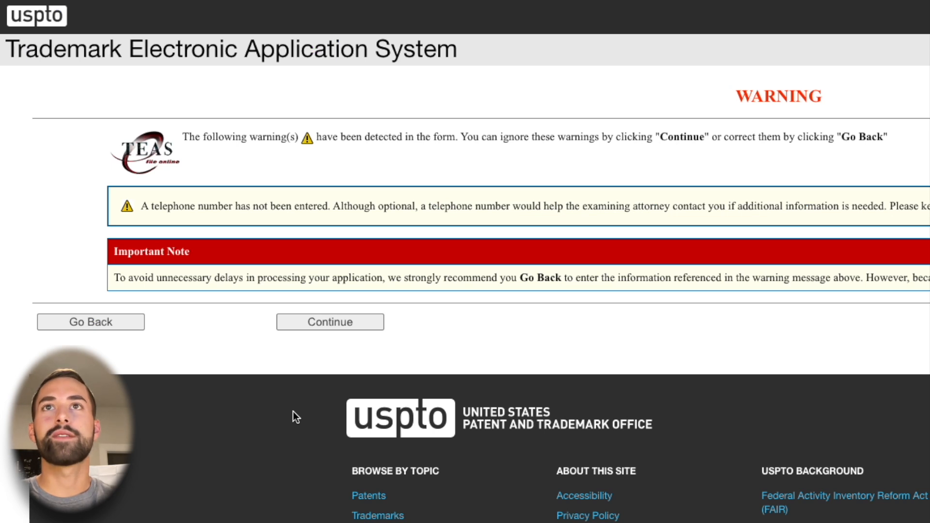
triple_click(210, 206)
click(210, 206)
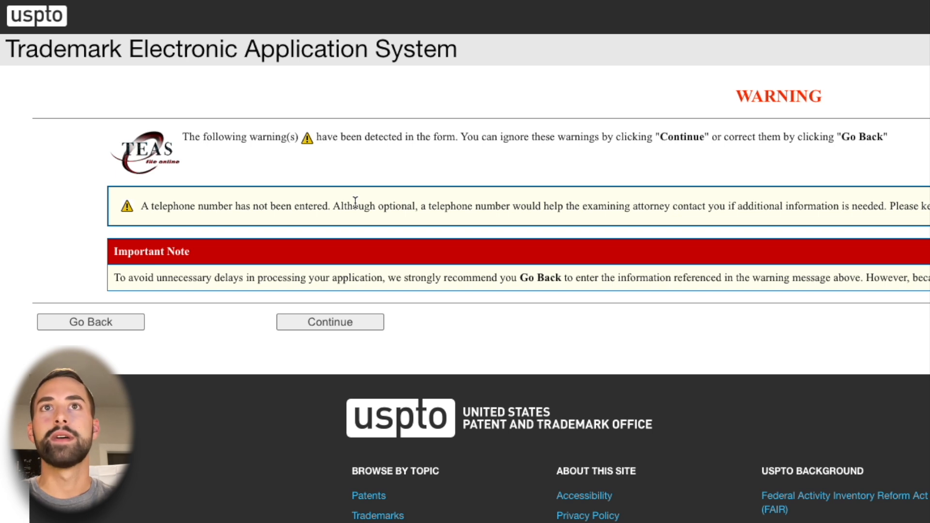
click(333, 326)
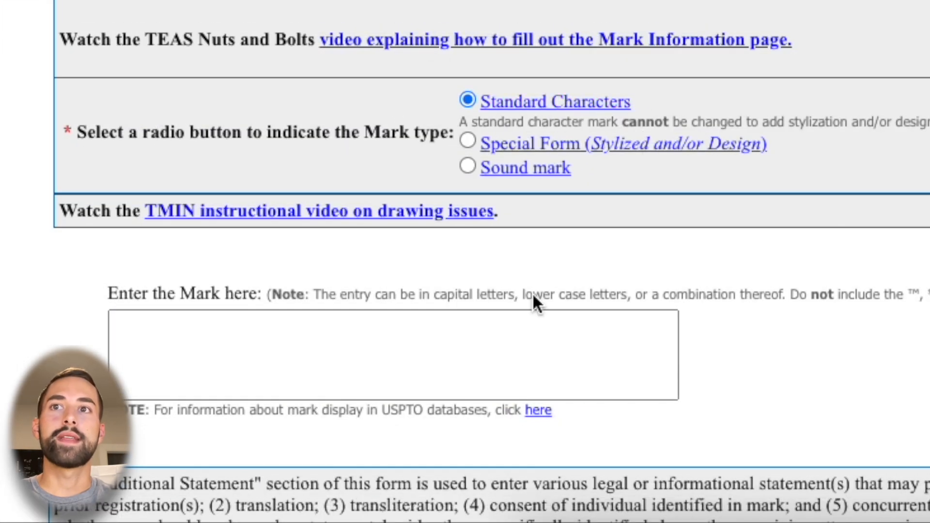
Try entering "vivere golf" as the standard characters mark, and clear the entry
click(494, 342)
text(viv)
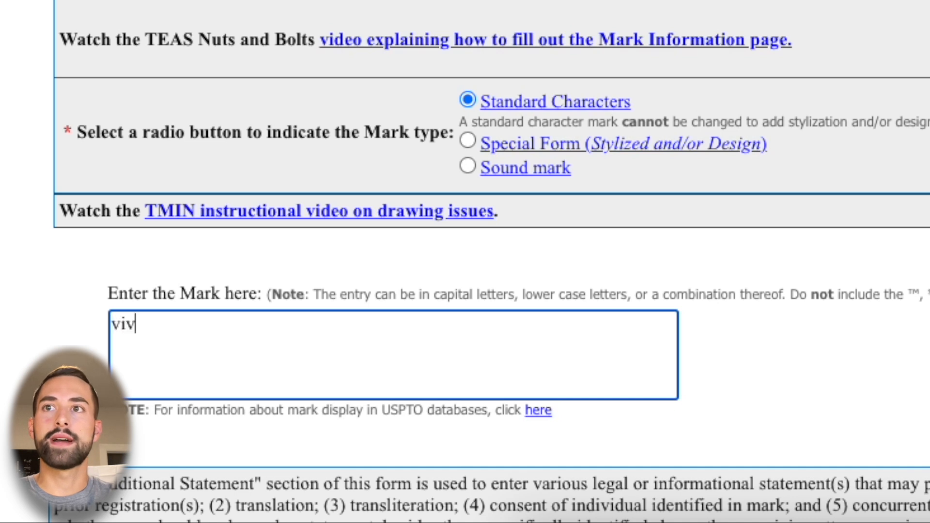
text(ere golf)
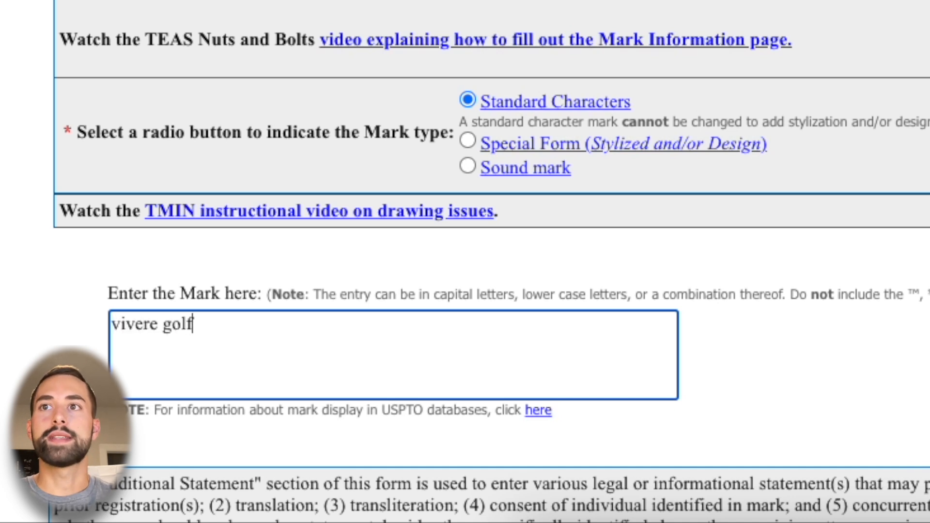
drag(194, 329, 112, 339)
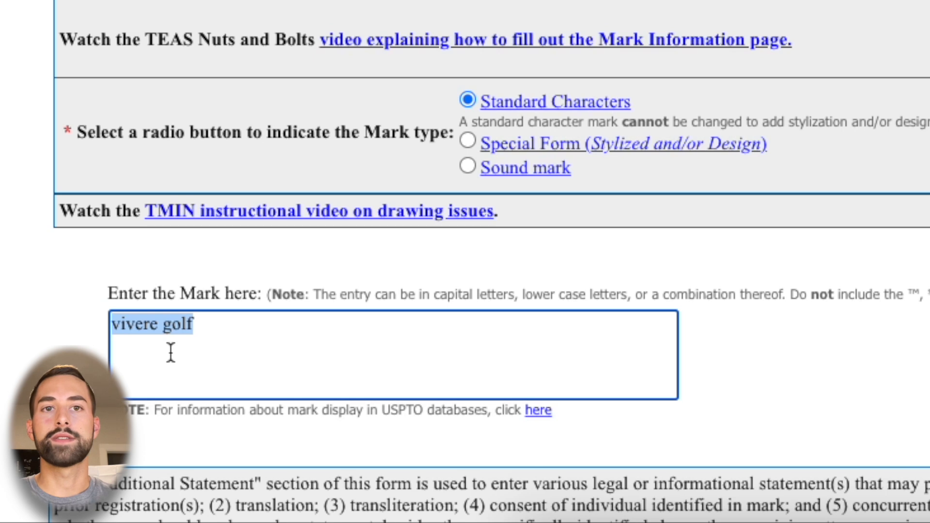
key(BackSpace)
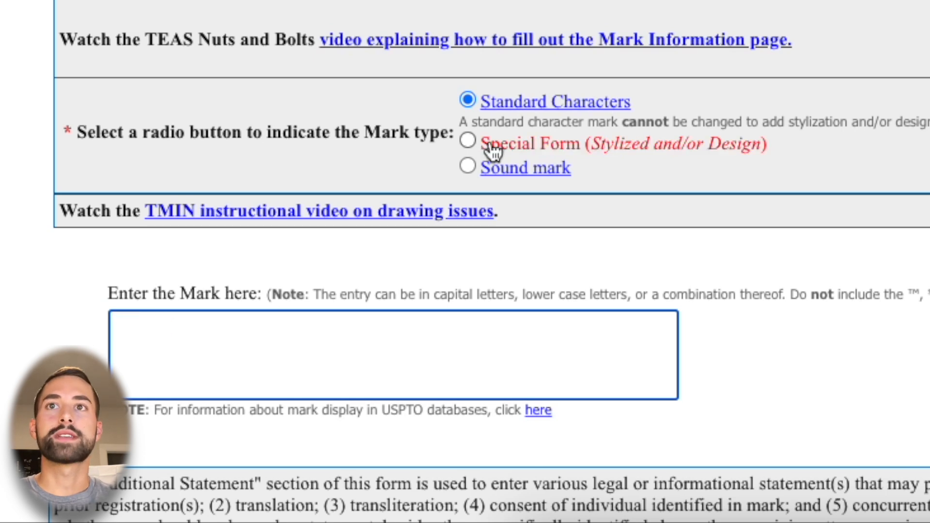
Set the mark type to Special Form (Stylized and/or Design)
click(467, 141)
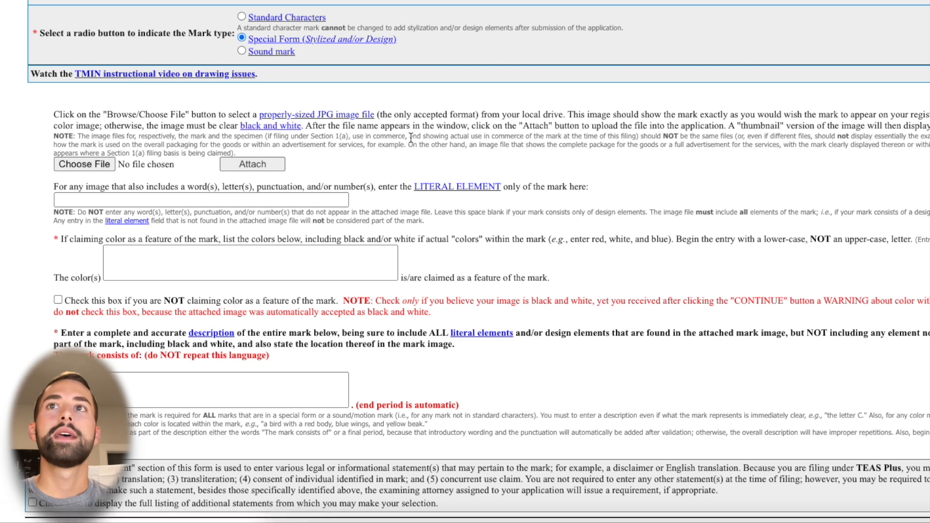
Attach Vivere Golf.jpg from the Downloads folder as the mark image
click(95, 164)
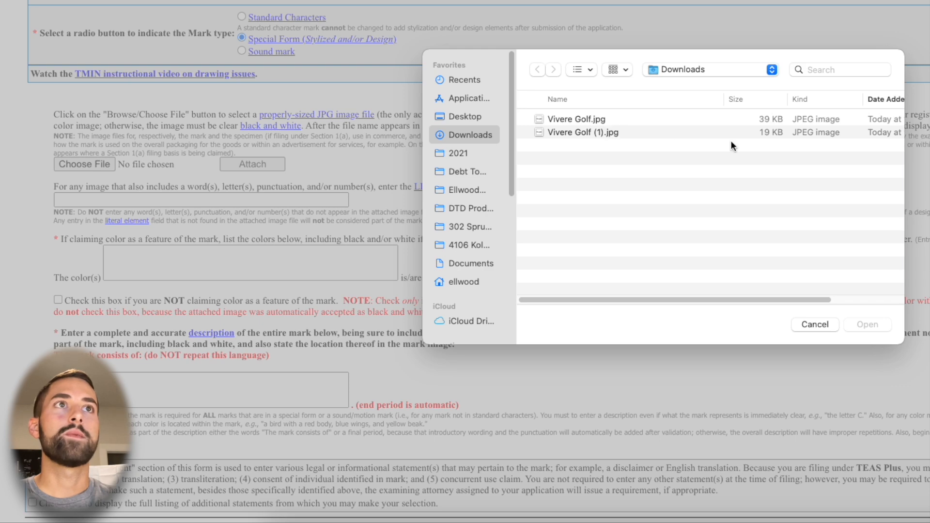
mouse_move(767, 300)
mouse_down()
mouse_move(812, 298)
mouse_move(754, 298)
mouse_up()
double_click(605, 118)
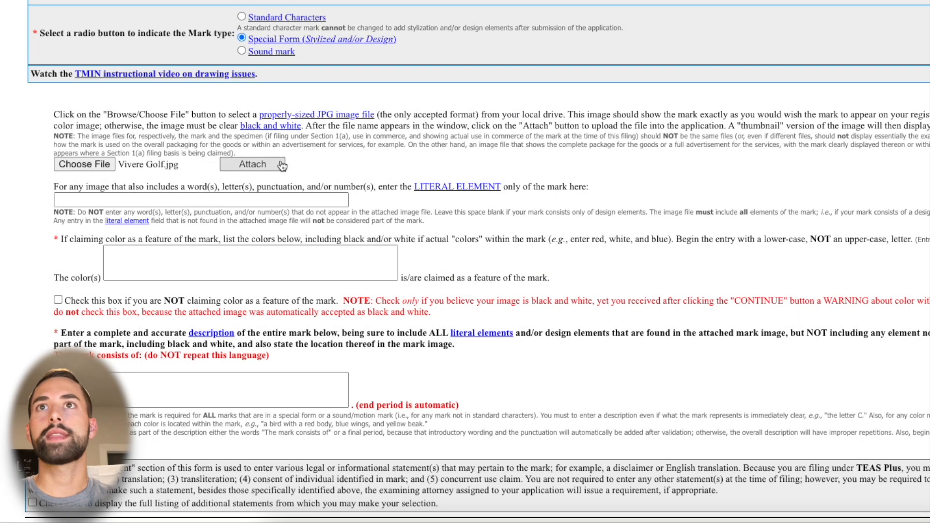
click(252, 164)
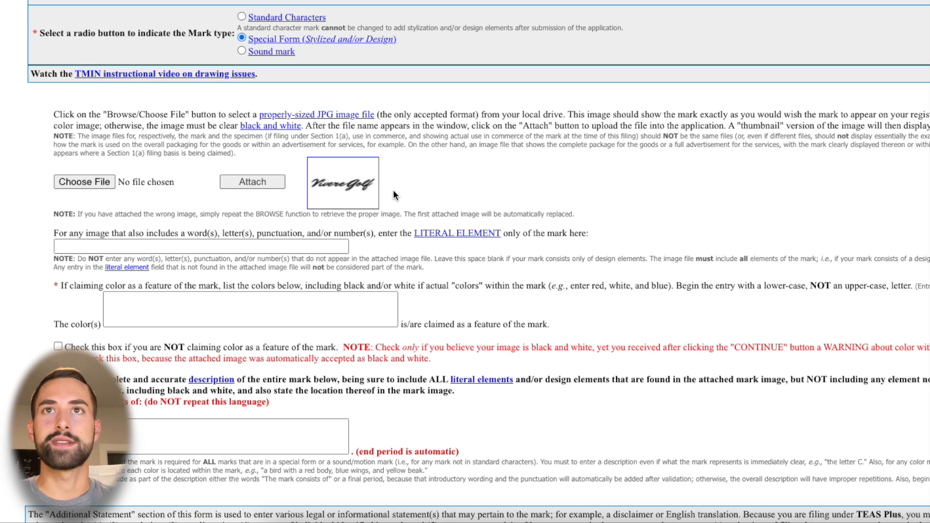
Enter "Vivere Golf" as the literal element of the mark
click(279, 245)
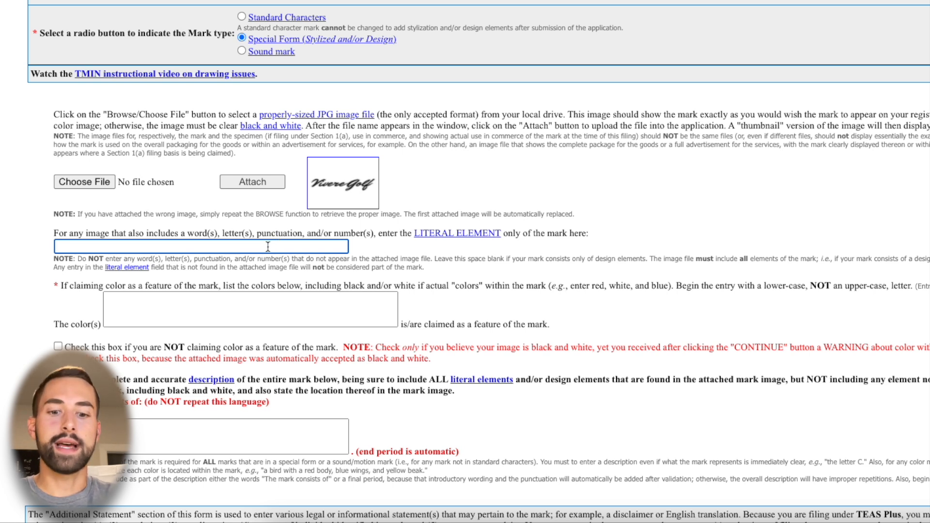
text(Vivere Golf)
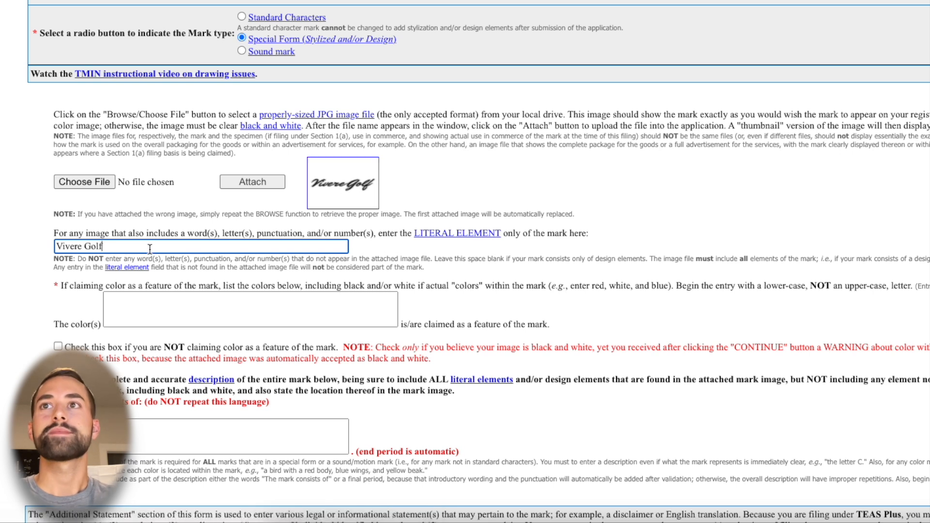
triple_click(115, 246)
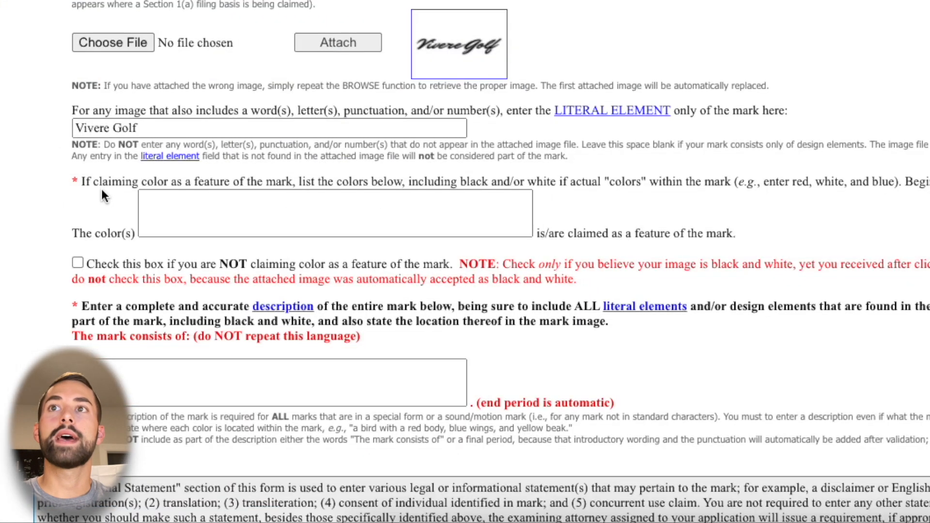
Indicate that color is not claimed as a feature of the mark
double_click(120, 181)
click(120, 180)
click(120, 180)
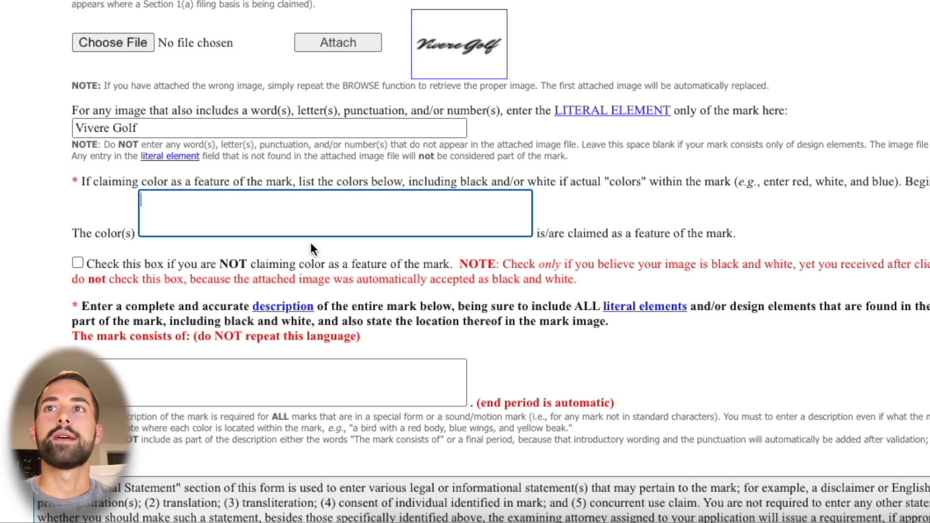
click(77, 263)
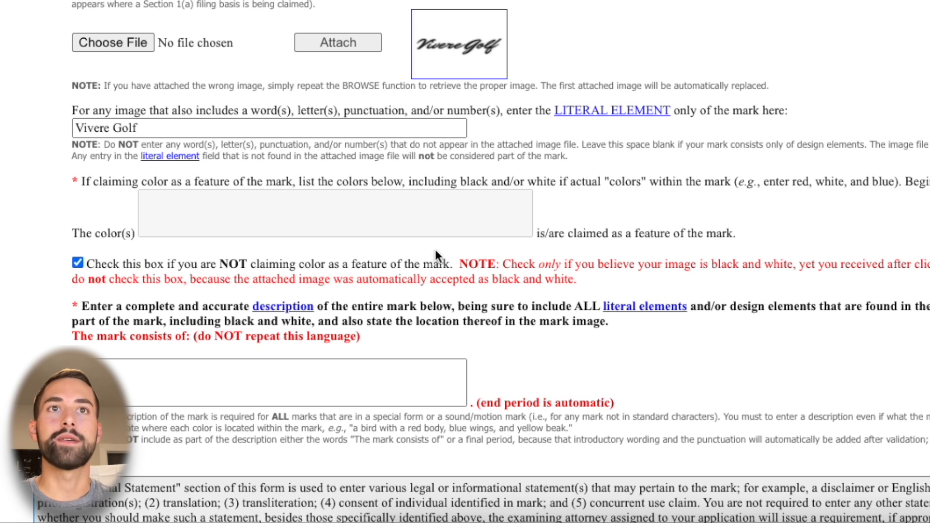
Try listing "red and blue" as the claimed colors, clear the entry, and restore the declaration that color is not claimed
drag(793, 263, 715, 269)
click(715, 269)
click(366, 208)
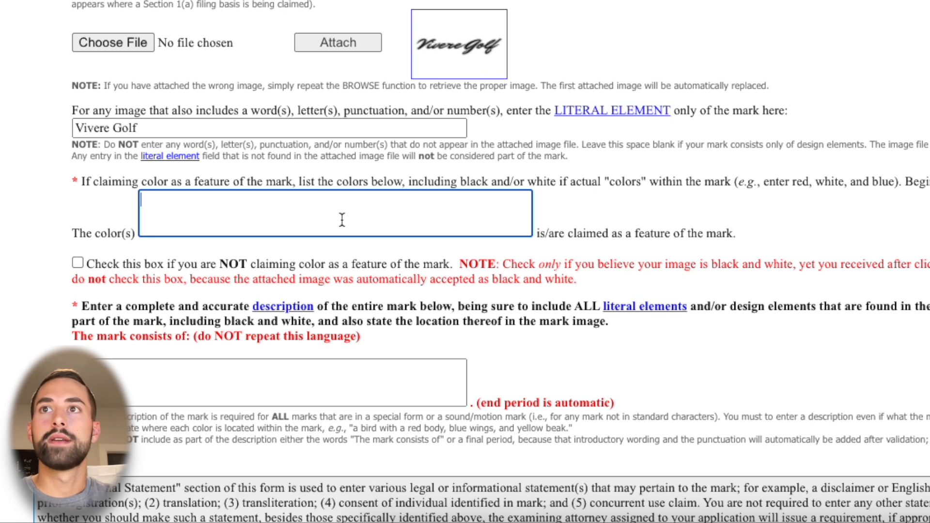
text(red and blue)
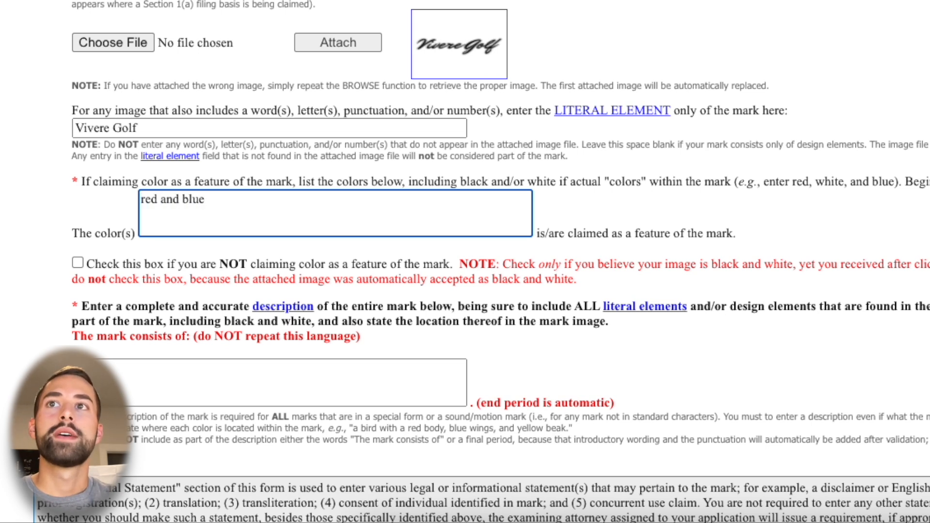
click(629, 224)
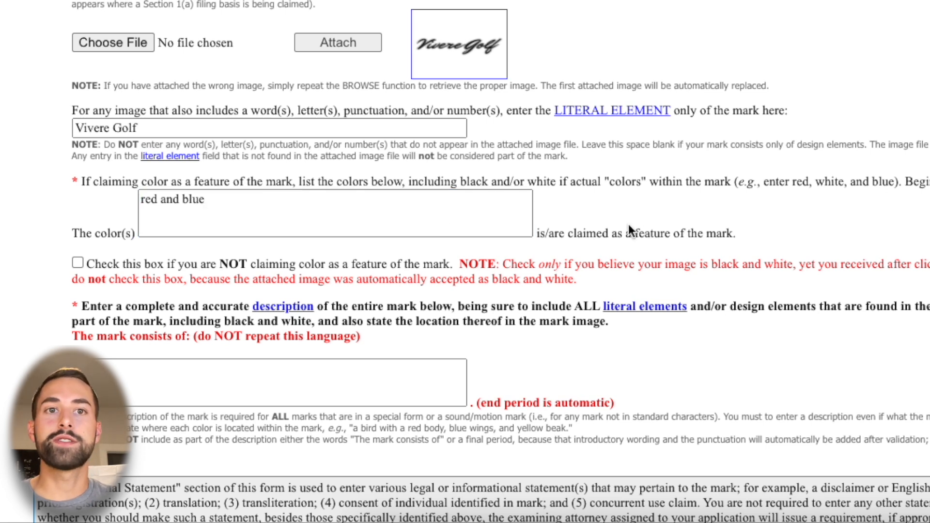
click(318, 218)
key(ctrl+a)
key(BackSpace)
click(78, 263)
Describe the mark as "vivere golf all black color" and continue to the goods/services section
scroll(22, 257, down, 2)
scroll(46, 254, down, 1)
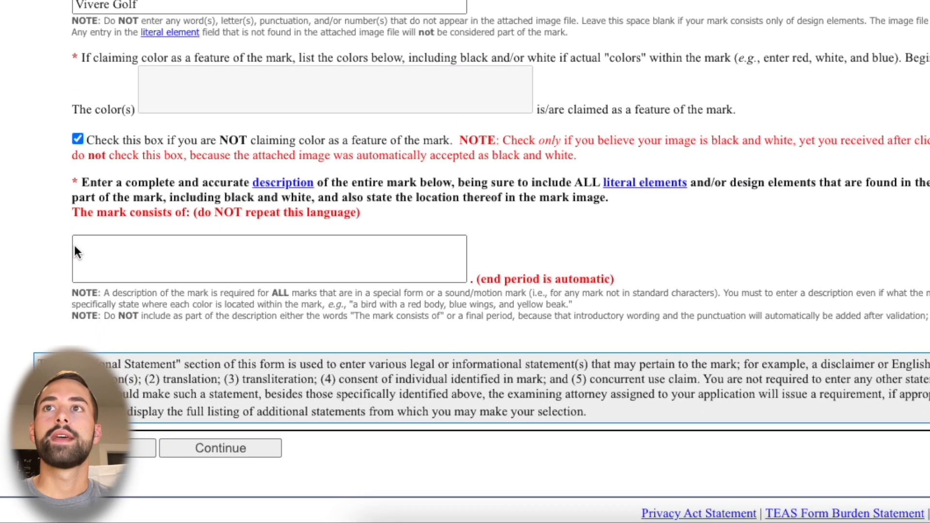
click(223, 265)
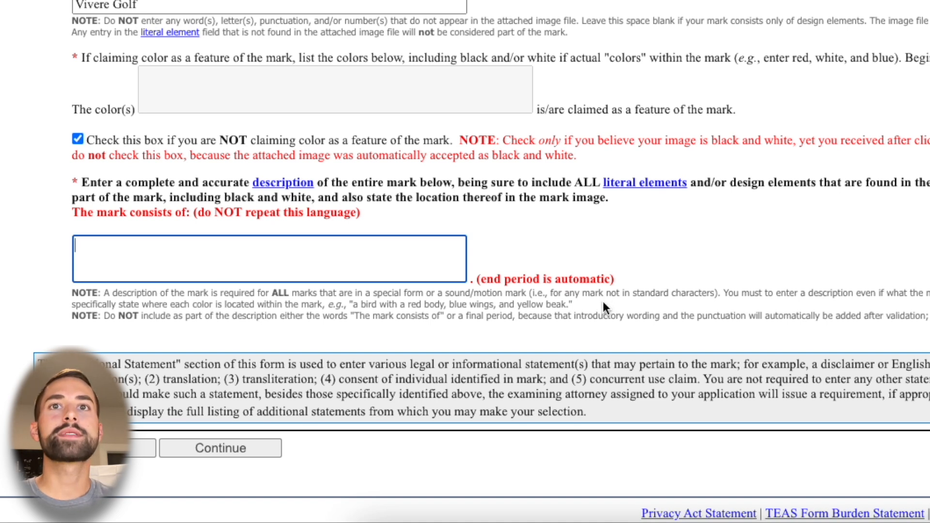
drag(574, 304, 325, 306)
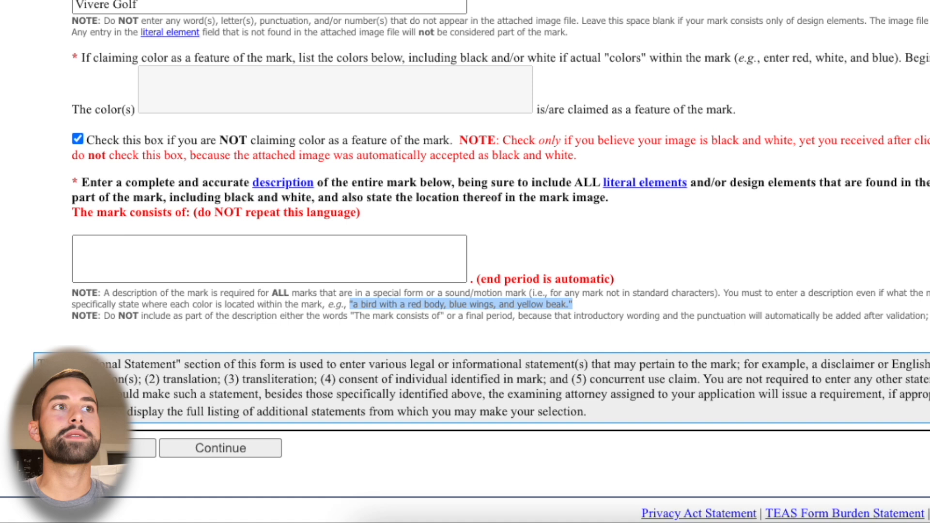
click(325, 262)
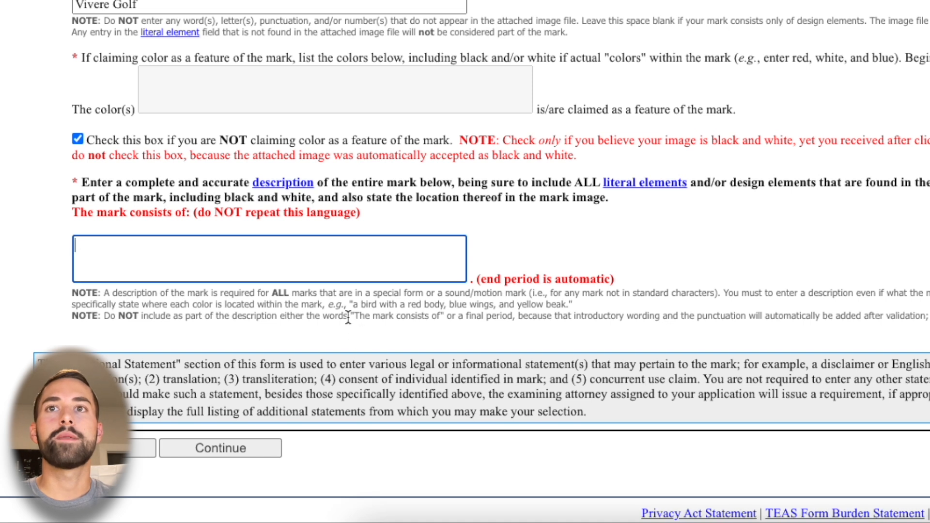
drag(352, 316, 443, 319)
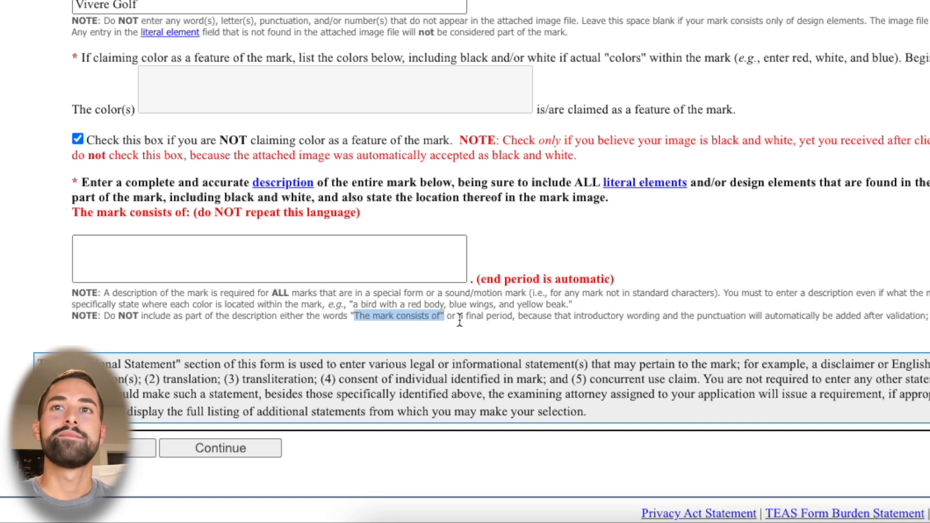
click(347, 266)
text(vivere golf all black)
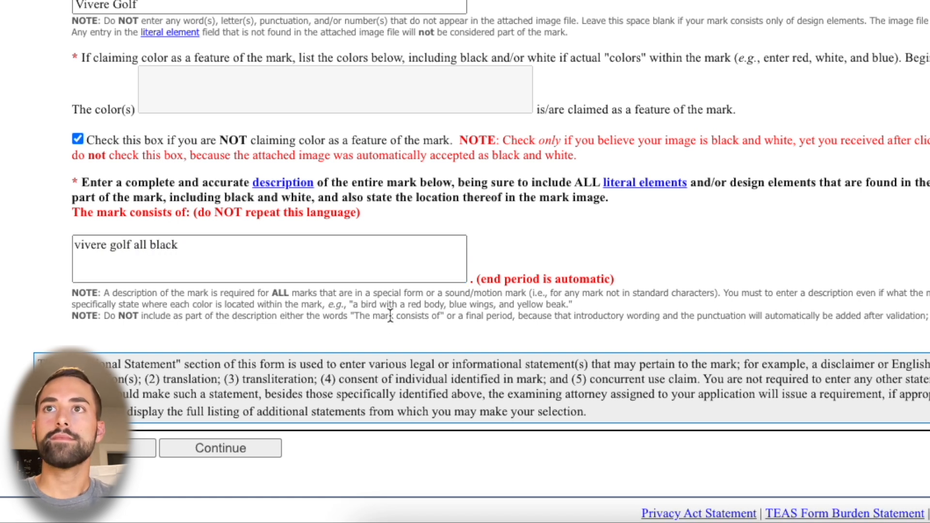
click(296, 257)
text(color)
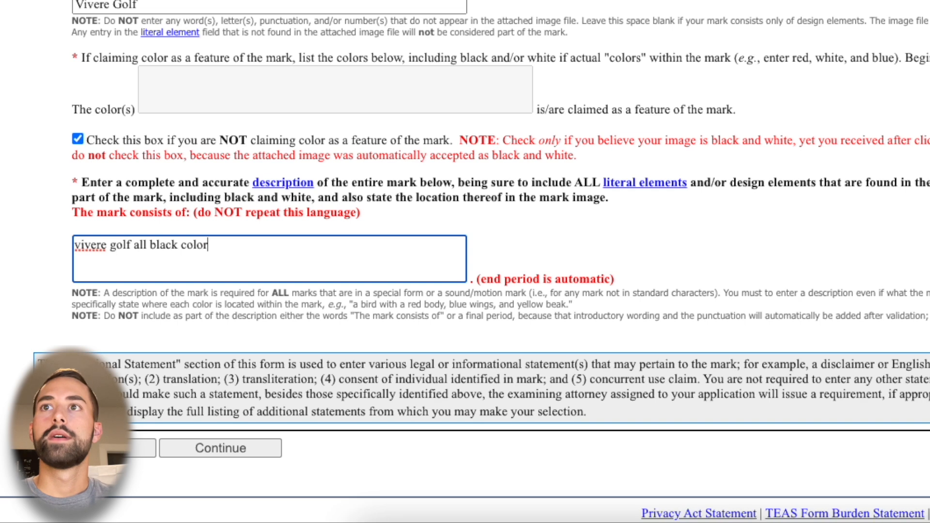
click(209, 453)
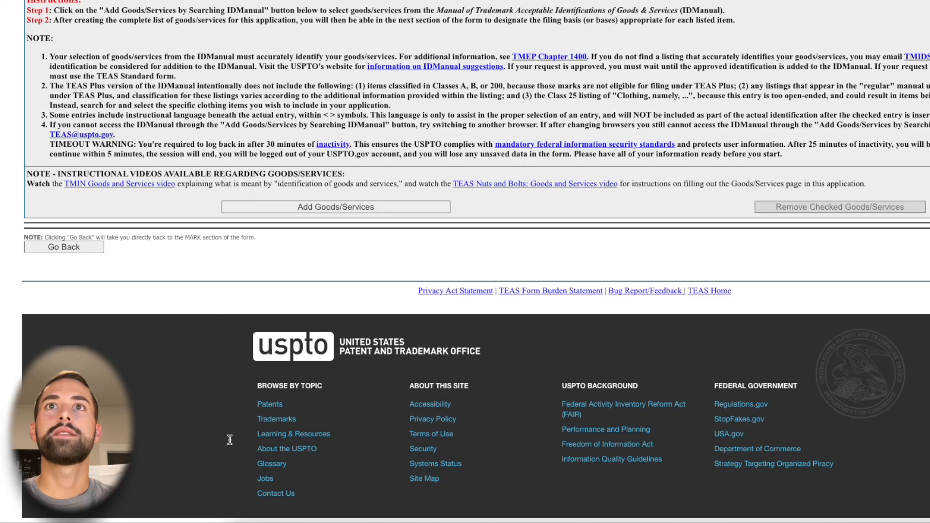
Start adding goods/services and search the ID Manual for "golf training"
scroll(229, 439, up, 4)
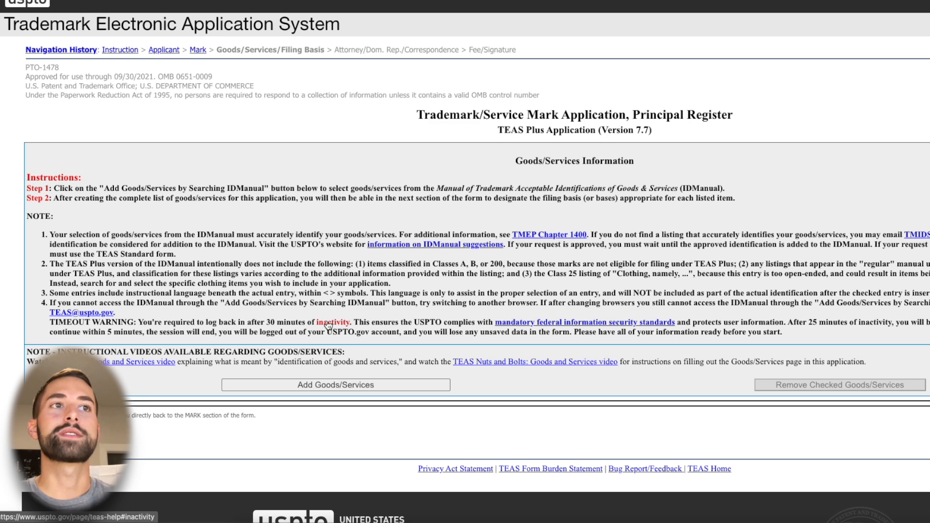
click(345, 386)
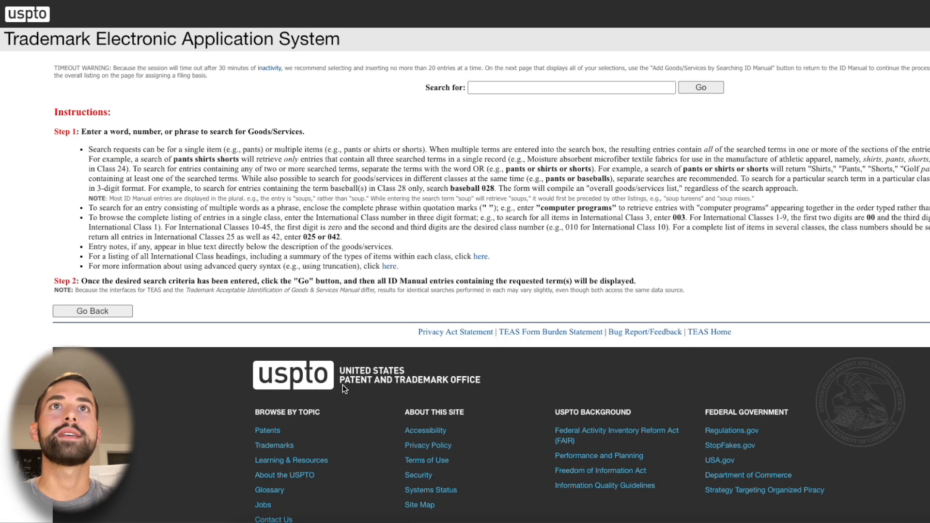
click(490, 89)
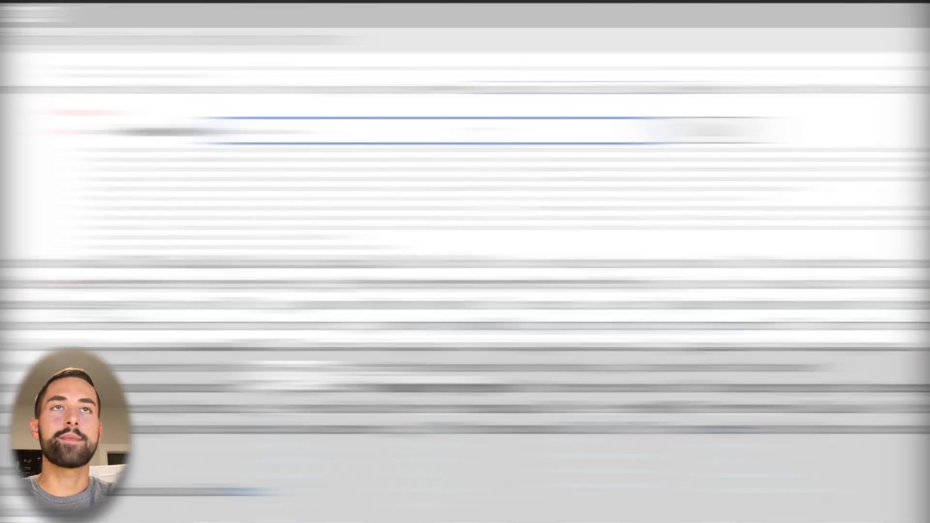
text(golf training)
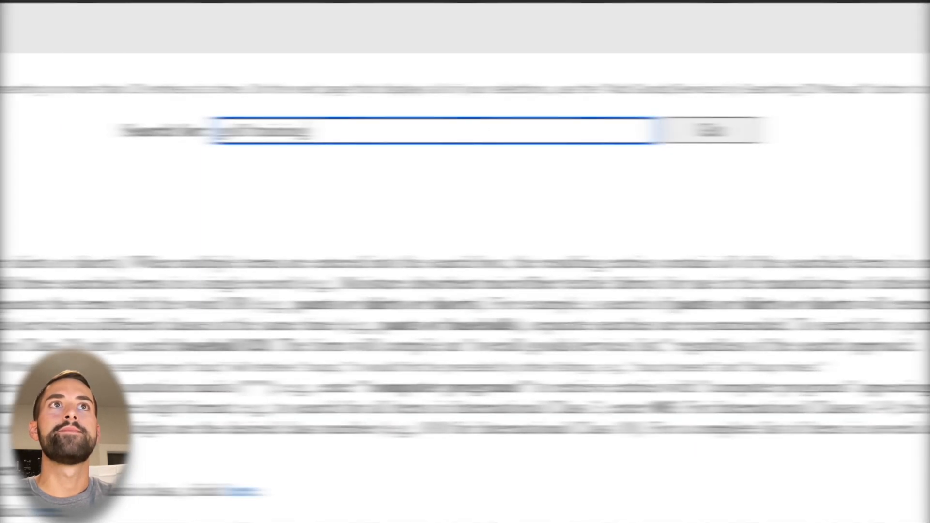
key(Return)
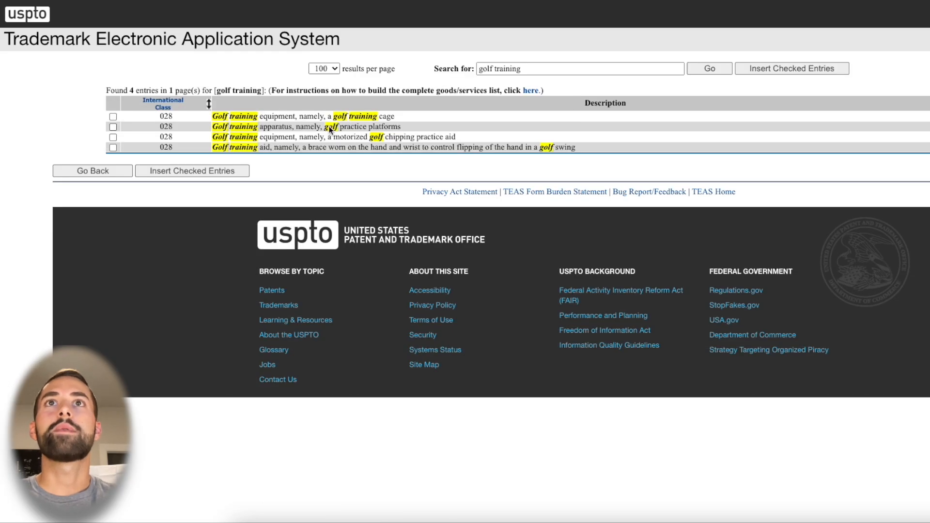
Insert the class 028 entry "Golf training apparatus, namely, golf practice platforms" into the application's goods/services list
click(331, 127)
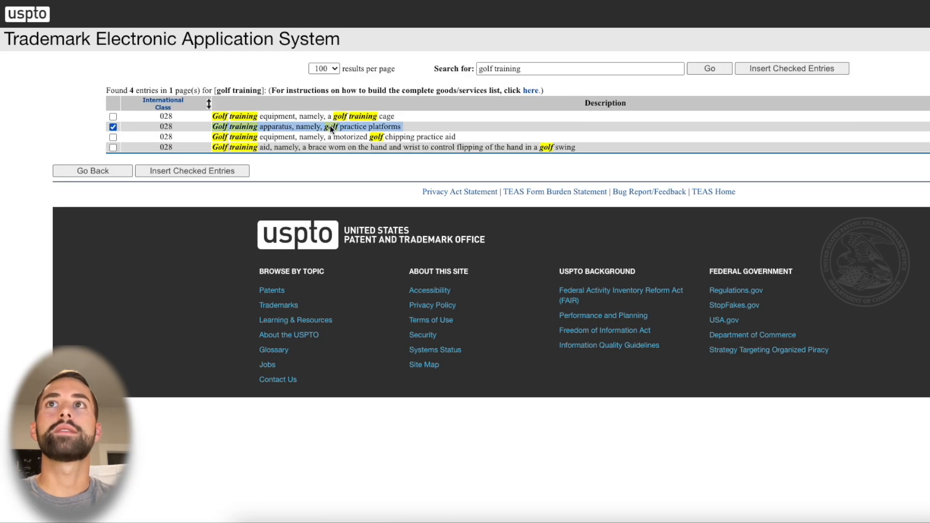
click(330, 126)
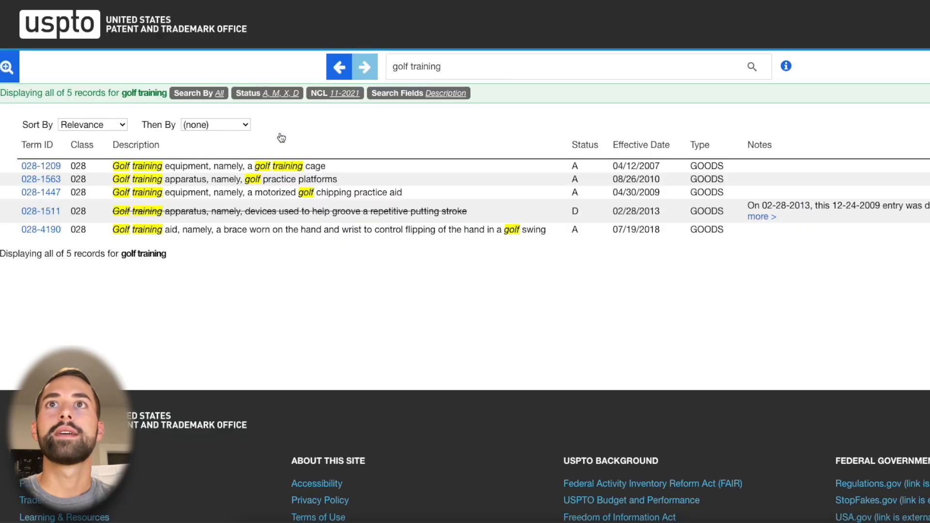
triple_click(265, 182)
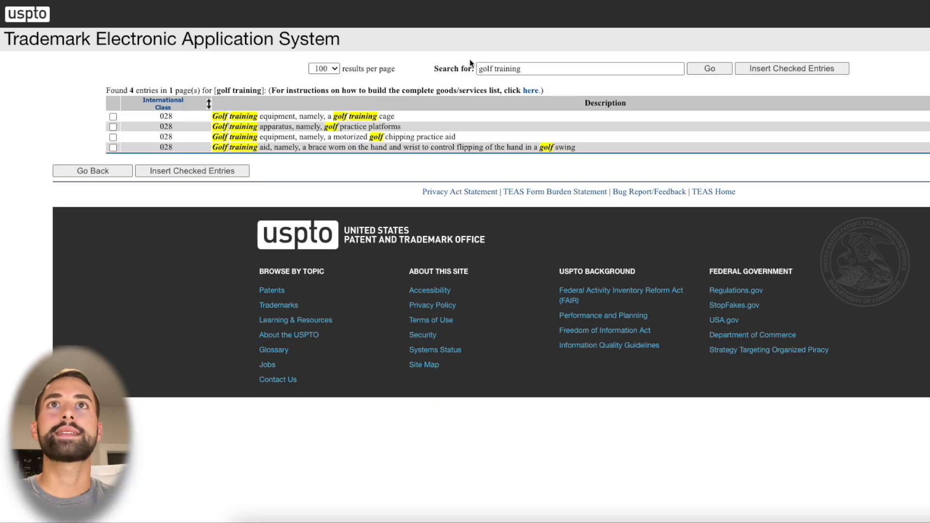
click(114, 126)
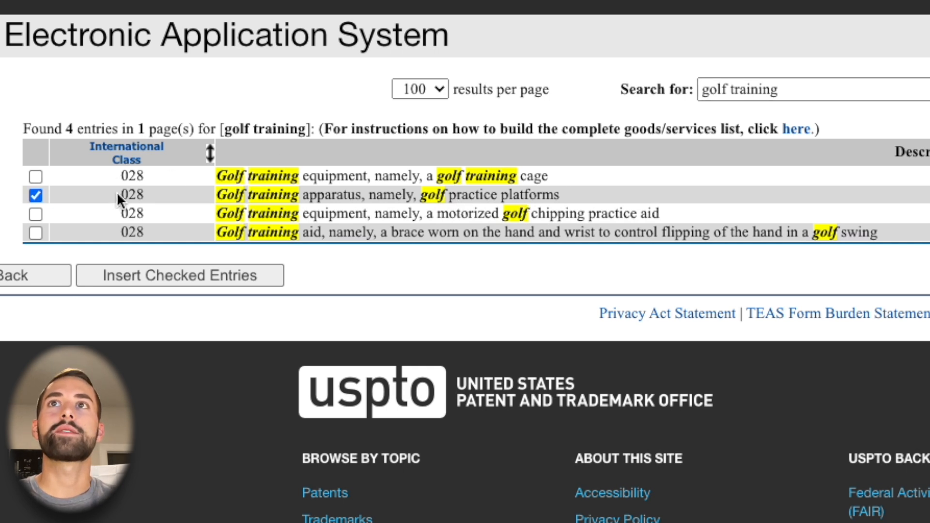
click(179, 280)
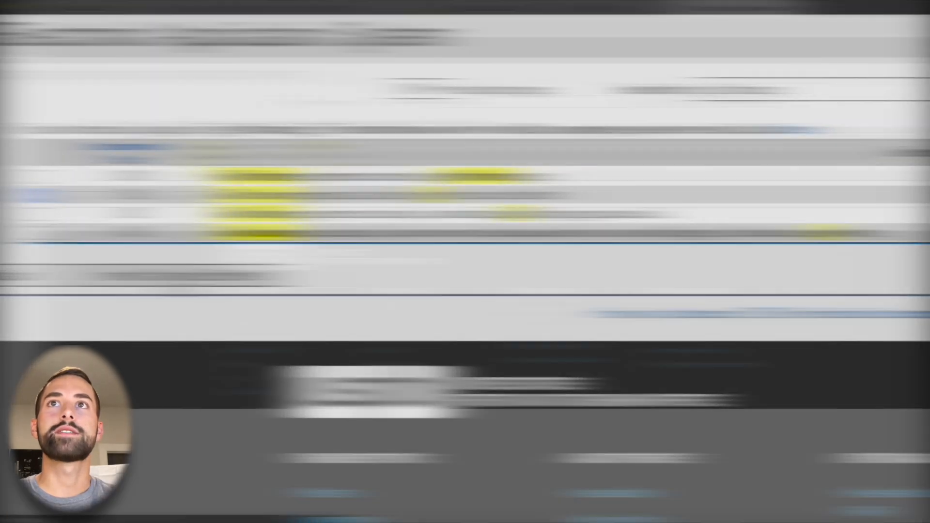
Assign the Section 1(b) intent-to-use filing basis to the golf practice platforms entry, acknowledging its registration requirements
scroll(96, 330, down, 3)
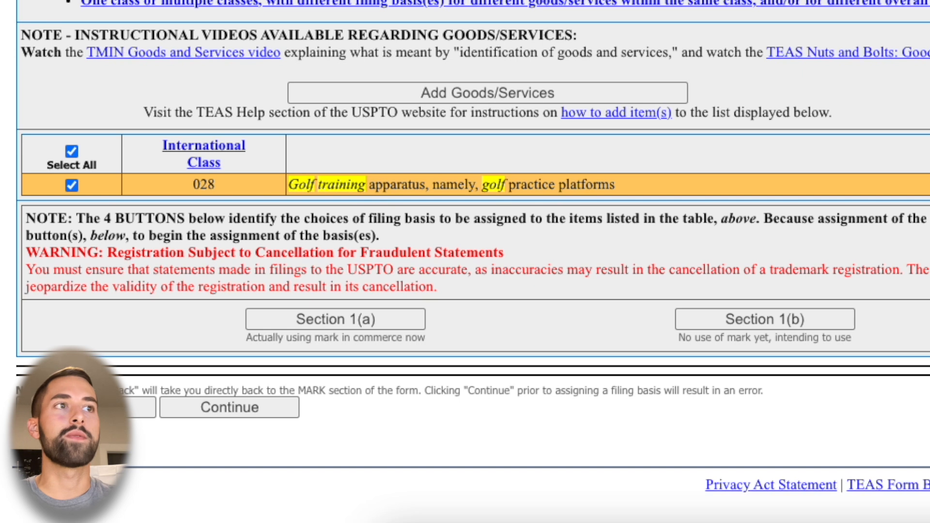
triple_click(378, 339)
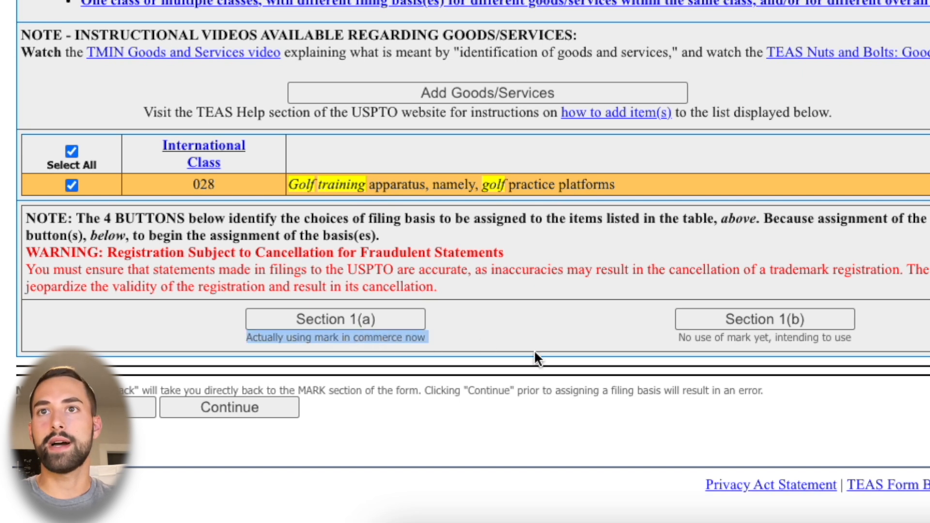
click(504, 343)
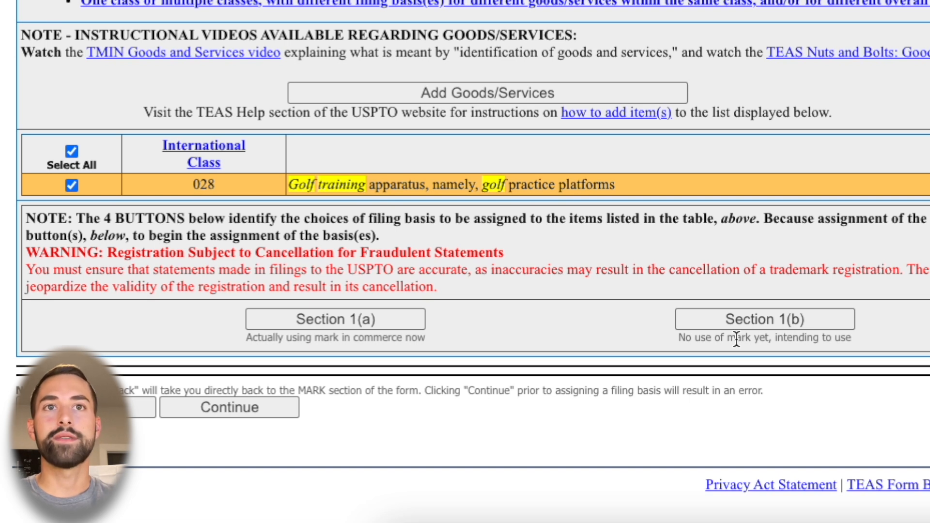
drag(676, 342, 855, 337)
click(854, 340)
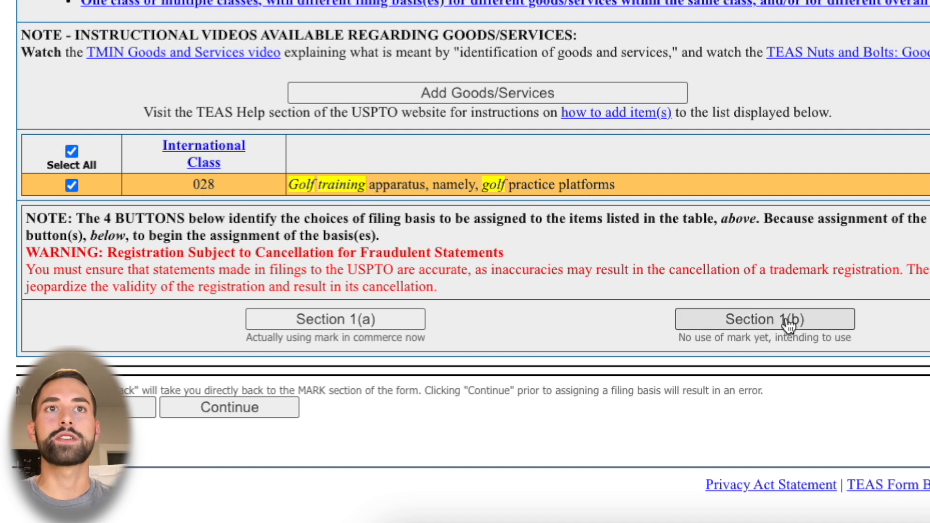
click(787, 322)
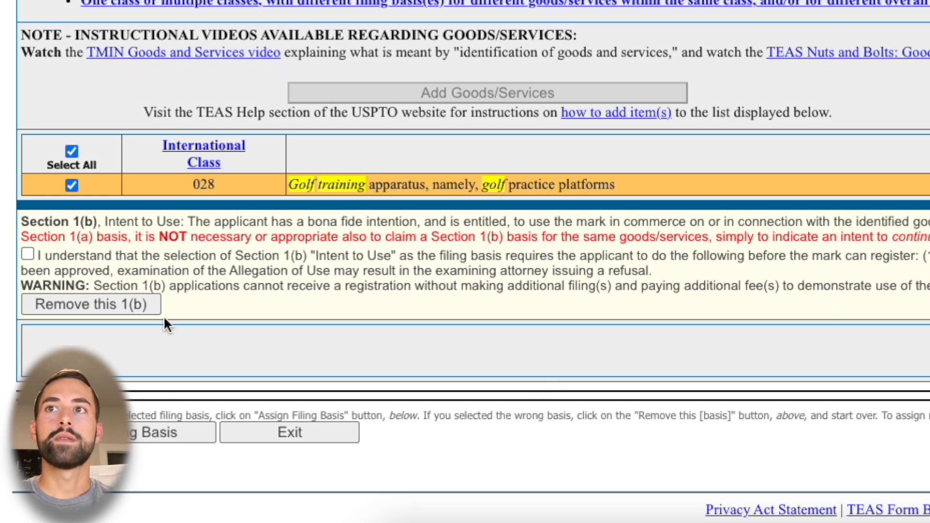
click(28, 254)
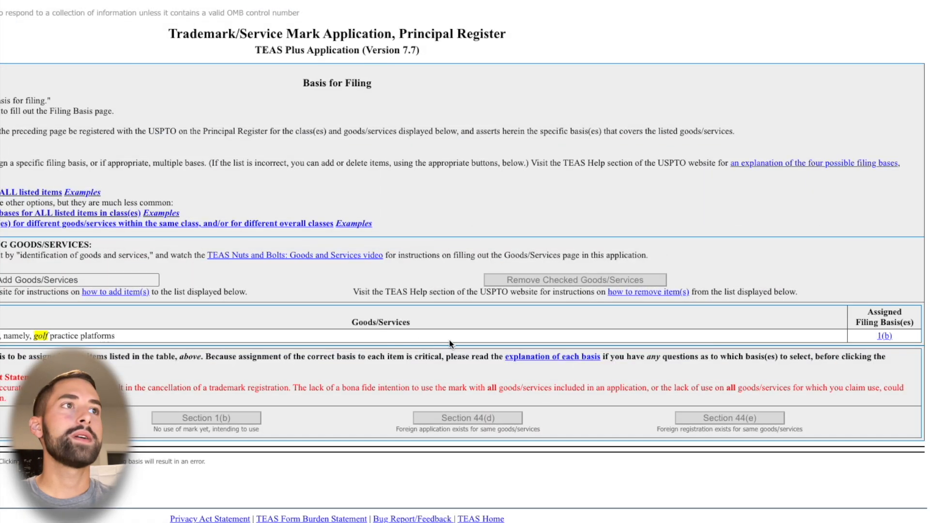
Proceed through the filing basis and correspondence sections to the fee and signature section, without appointing an attorney or adding secondary email addresses
click(870, 337)
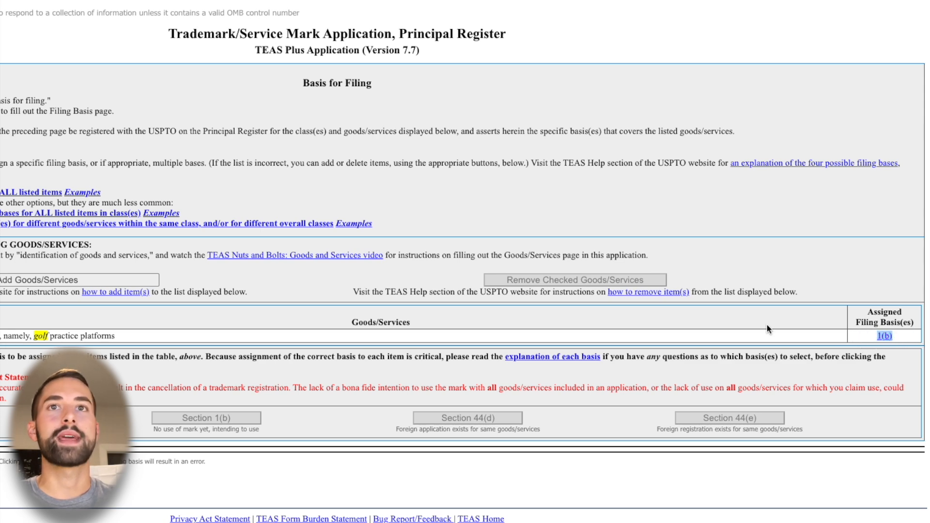
click(136, 337)
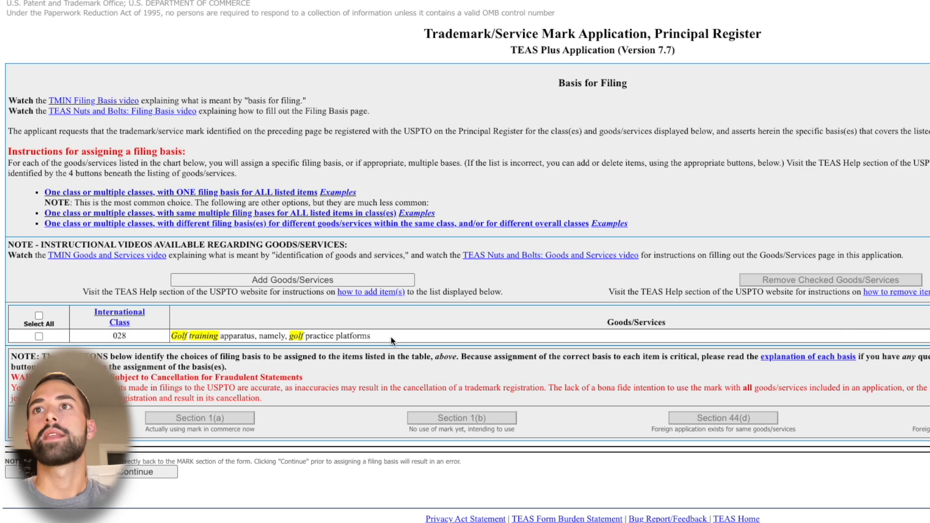
click(40, 336)
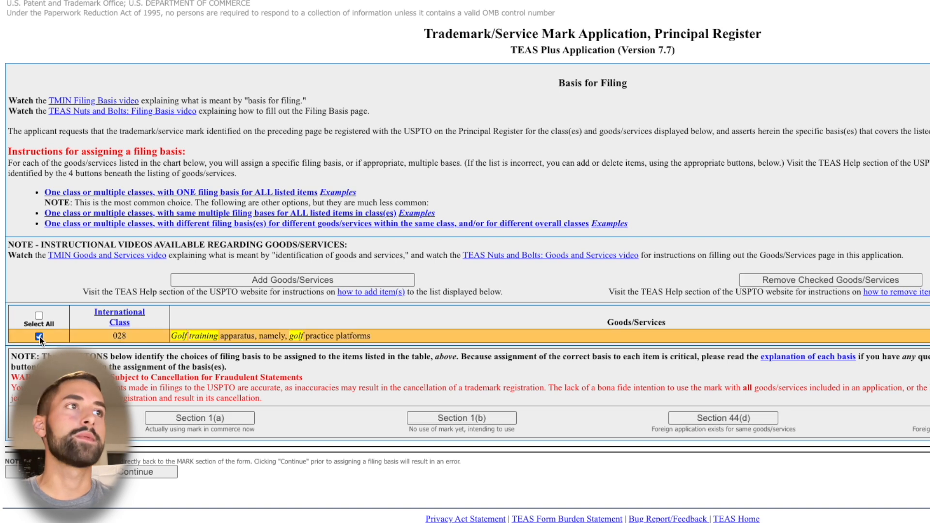
click(40, 336)
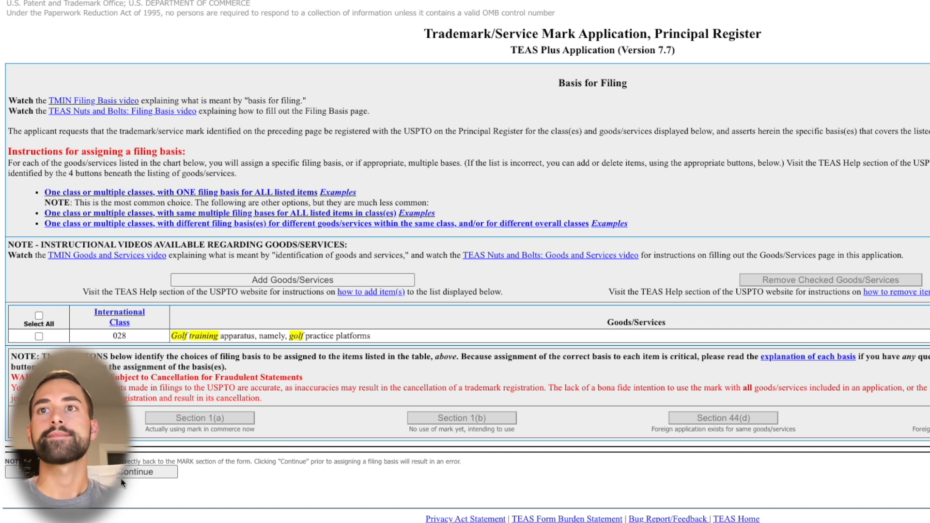
click(138, 473)
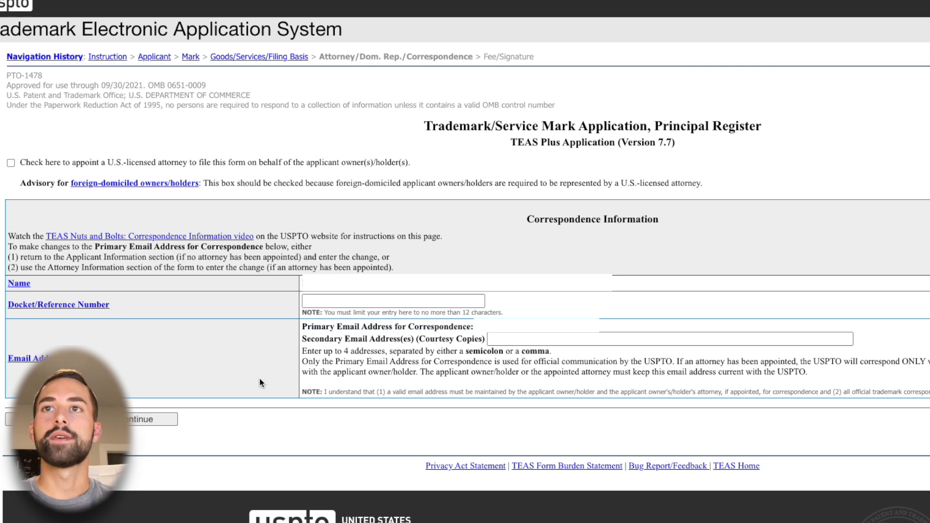
click(129, 419)
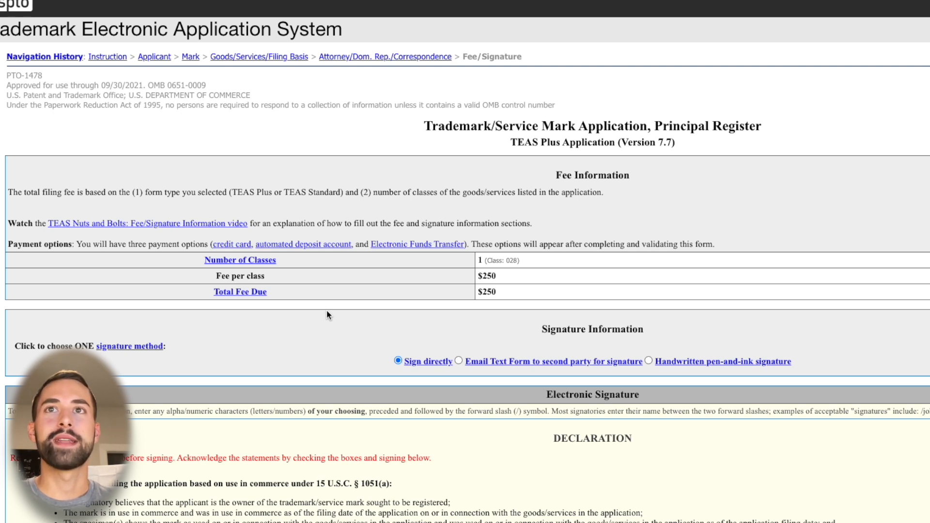
Review the filing fee per class and acknowledge all four declaration statements required for the electronic signature
double_click(485, 275)
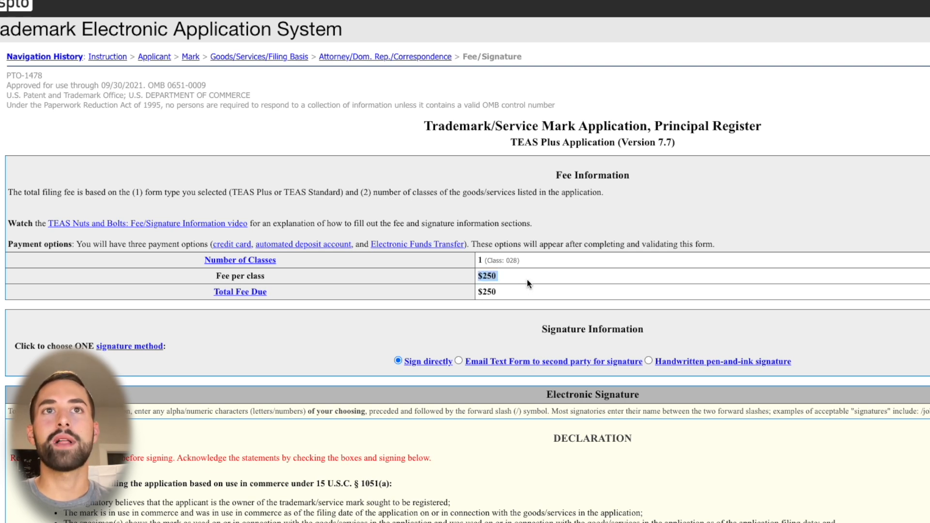
click(513, 281)
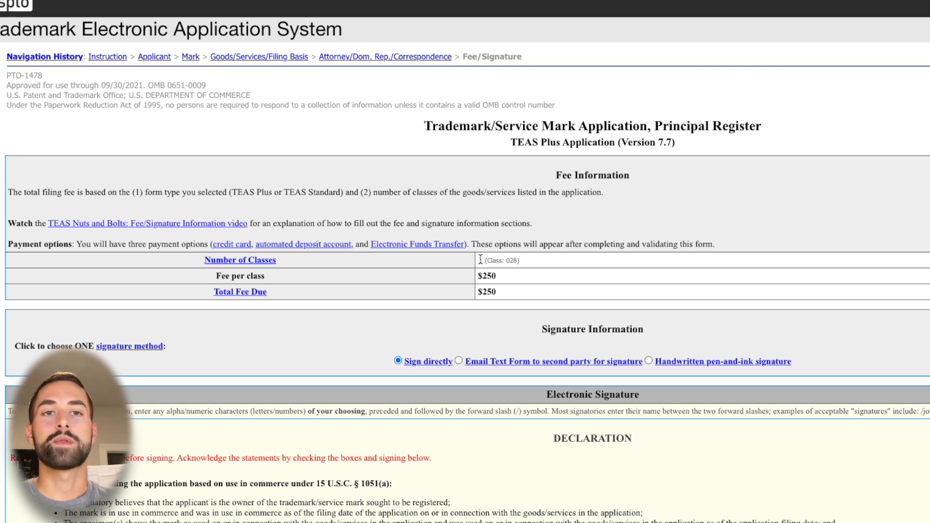
scroll(480, 258, down, 3)
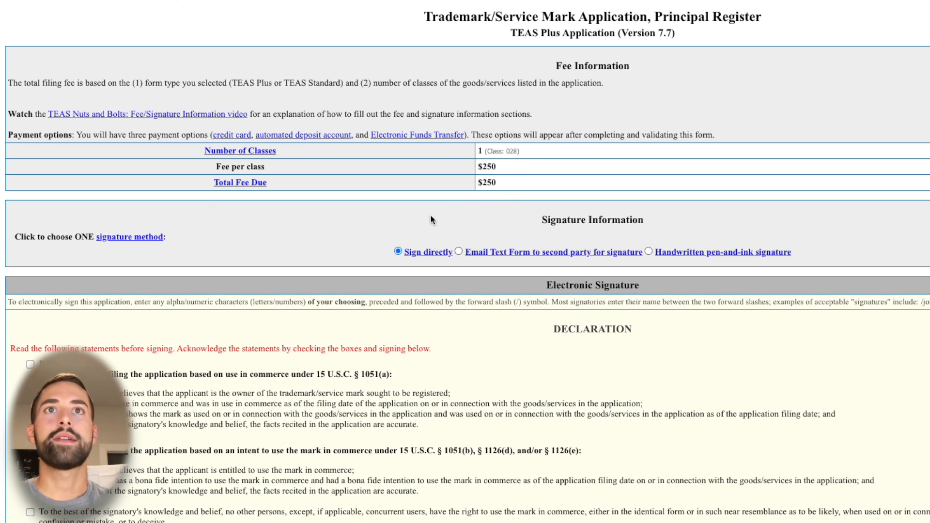
scroll(400, 226, down, 2)
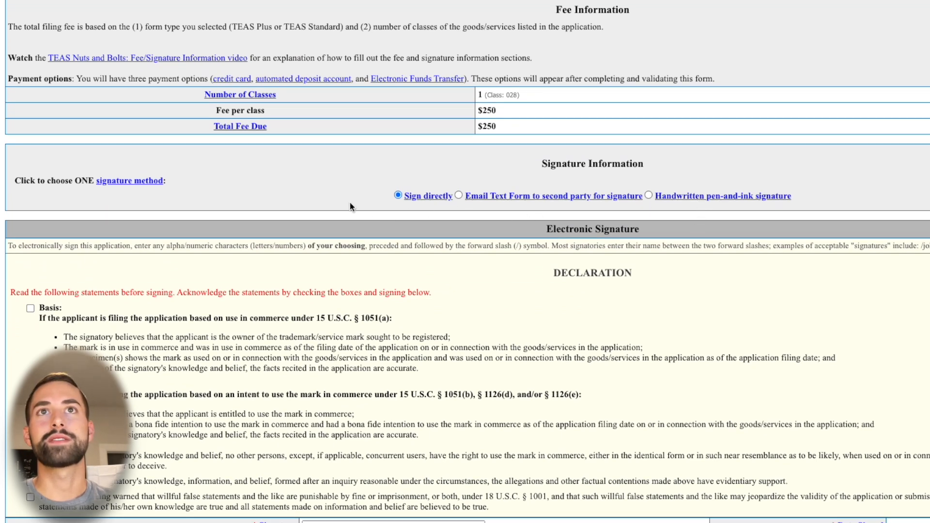
scroll(350, 204, down, 10)
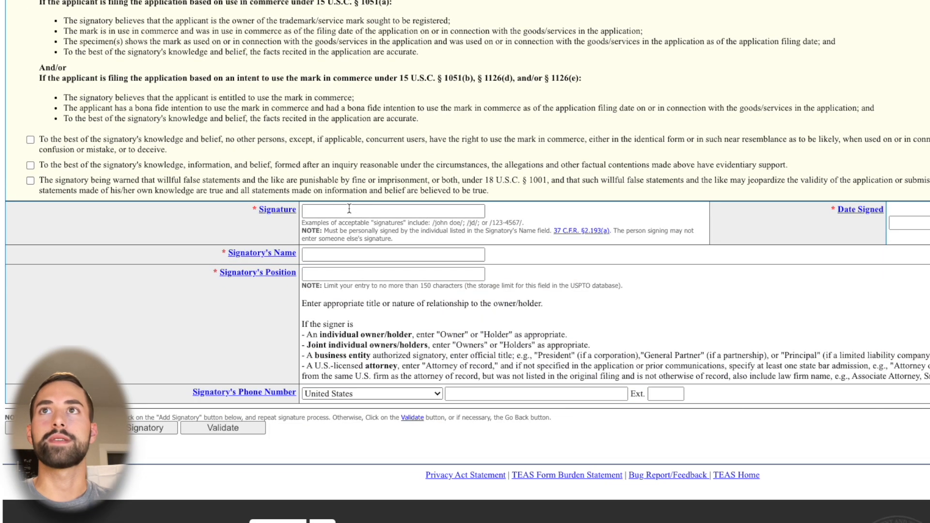
scroll(54, 149, up, 1)
click(30, 39)
click(30, 186)
click(31, 213)
click(30, 228)
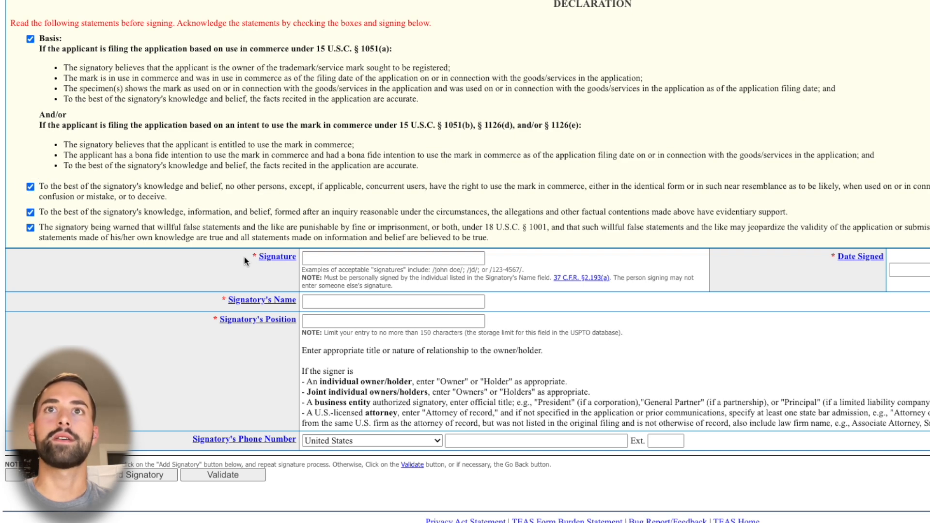
Enter the electronic signature and the signatory's name, and set the signatory's position to "Owner"
click(401, 255)
scroll(180, 283, up, 1)
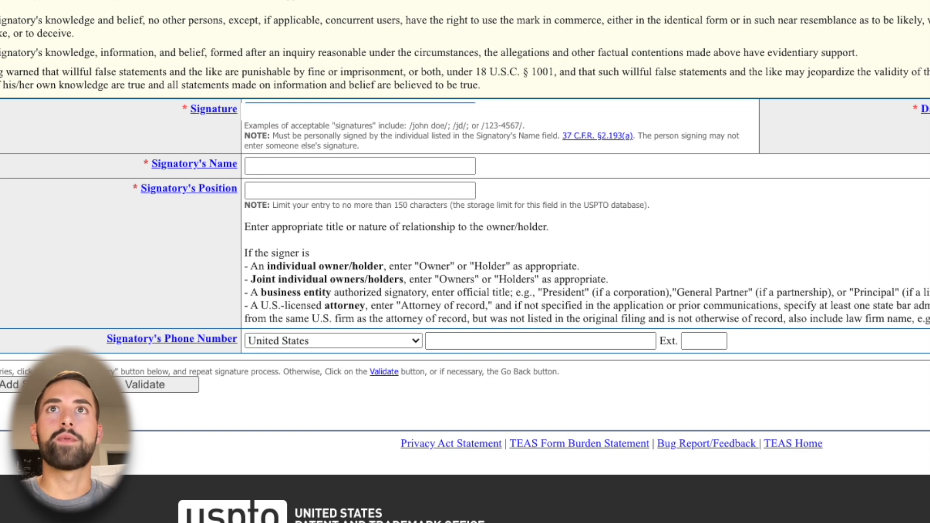
click(285, 166)
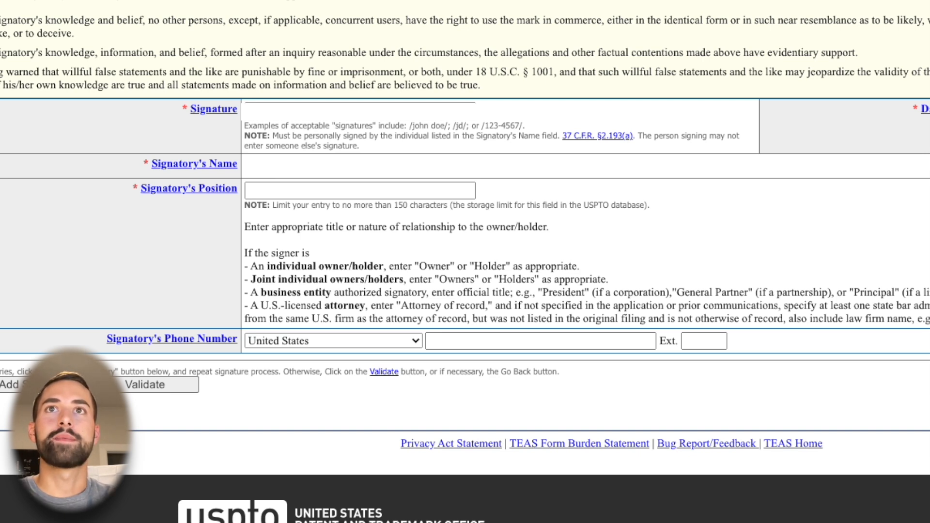
key(Tab)
key(Tab)
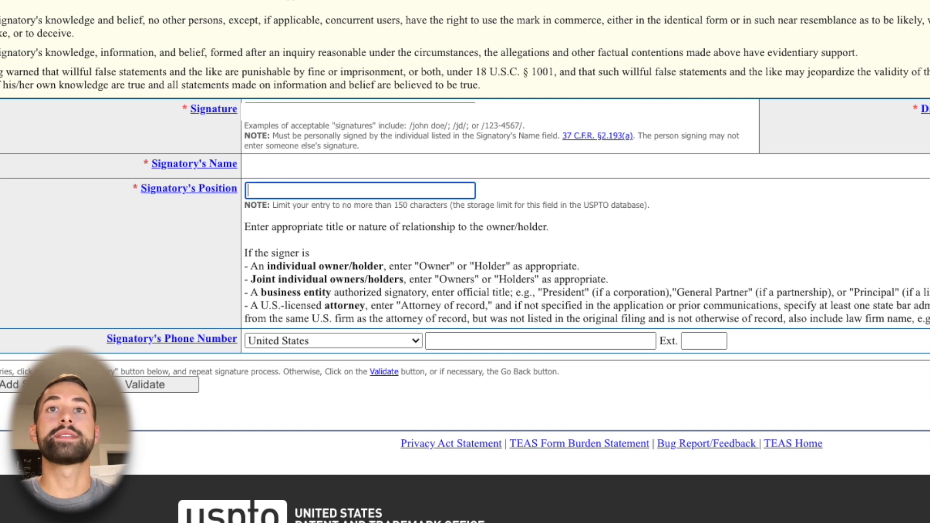
text(Owner)
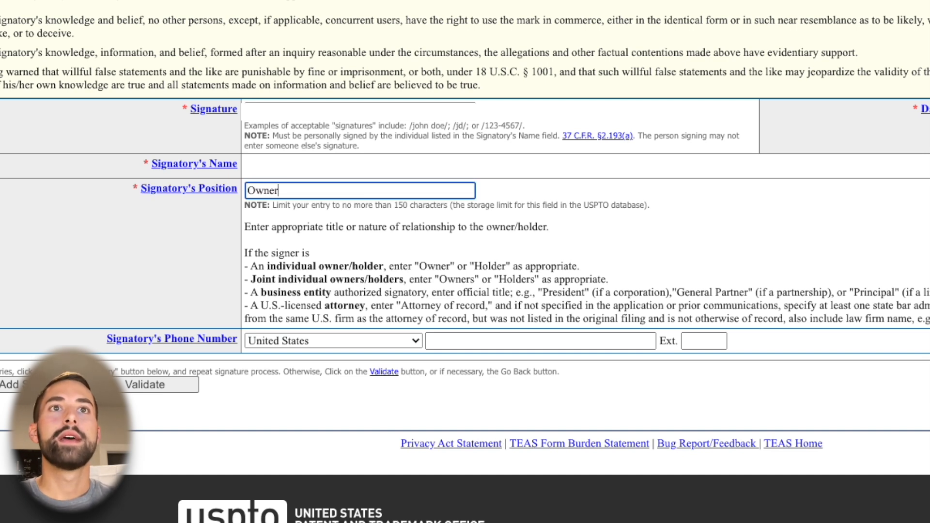
click(449, 266)
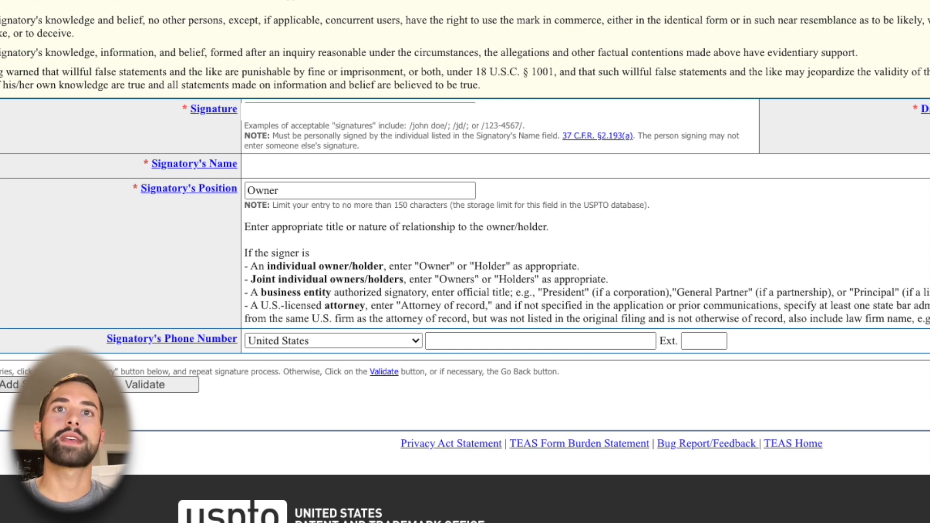
Validate the application, acknowledge the Important Notice, and submit the form for payment
click(152, 391)
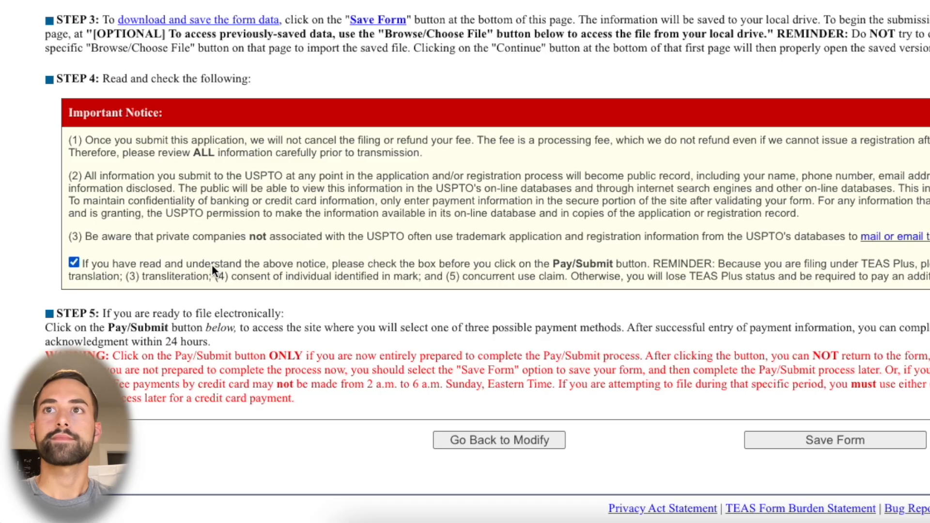
scroll(176, 263, down, 2)
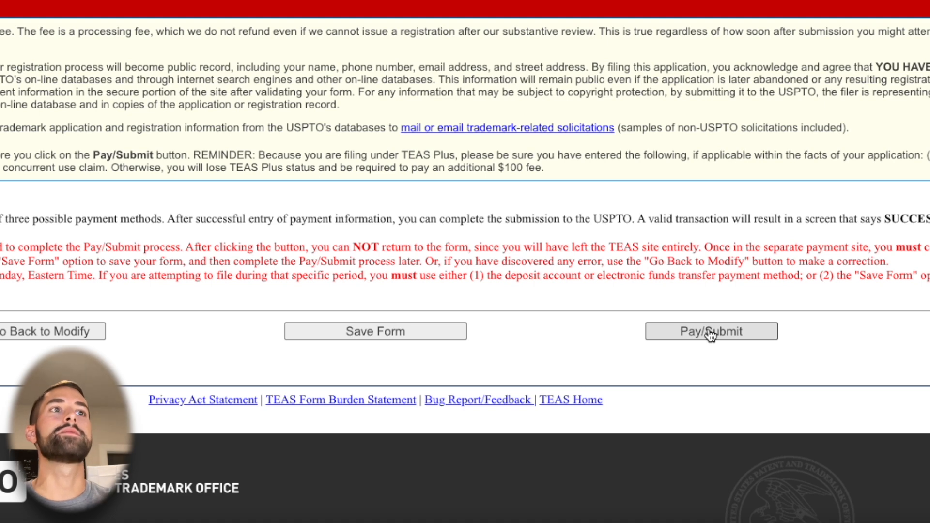
click(710, 333)
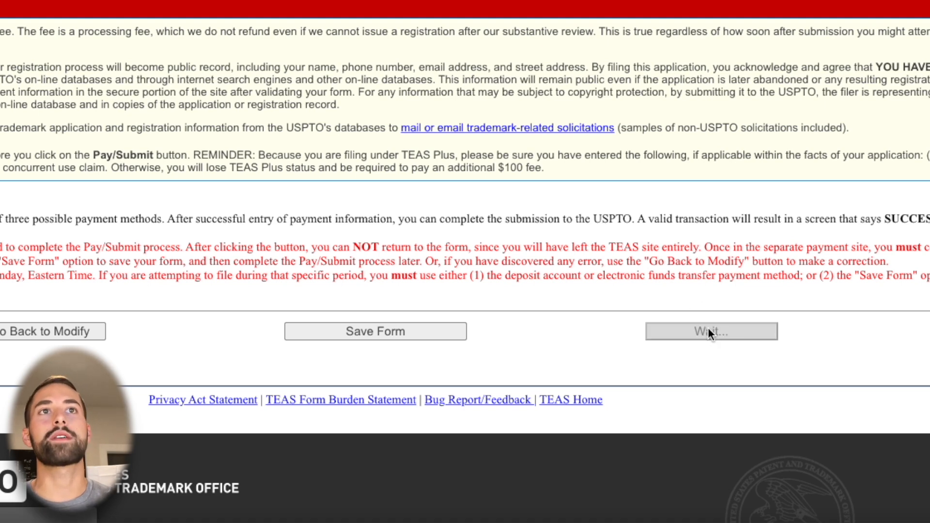